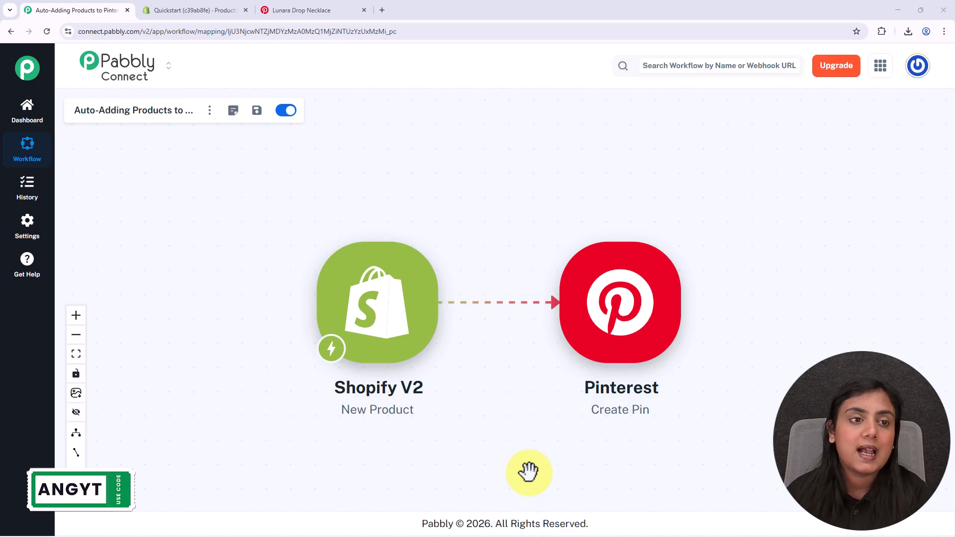
Examine the Shopify product list and the Lunara Drop Necklace pin on Pinterest, ending on the Moon & Metal board.
left_click(155, 10)
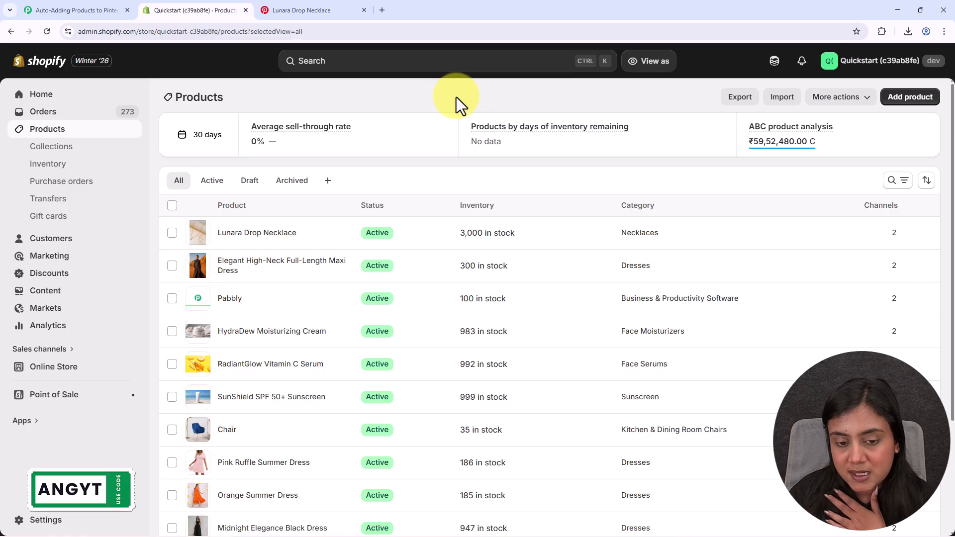
left_click(336, 6)
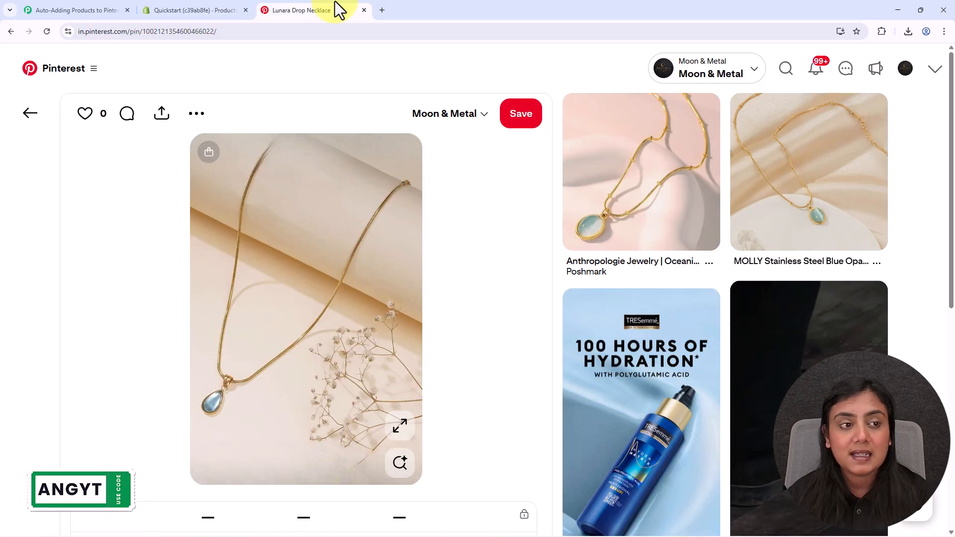
left_click(31, 113)
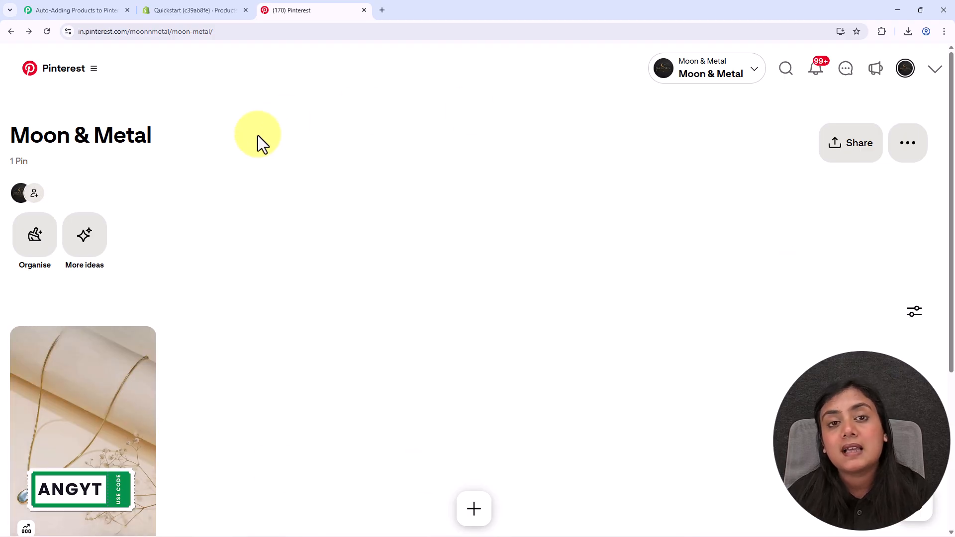
Create and save the Shopify product Celestia Radiance Choker Set with description, image, ₹2,800 price, ₹6,000 compare-at price and 2000 units per location.
left_click(206, 3)
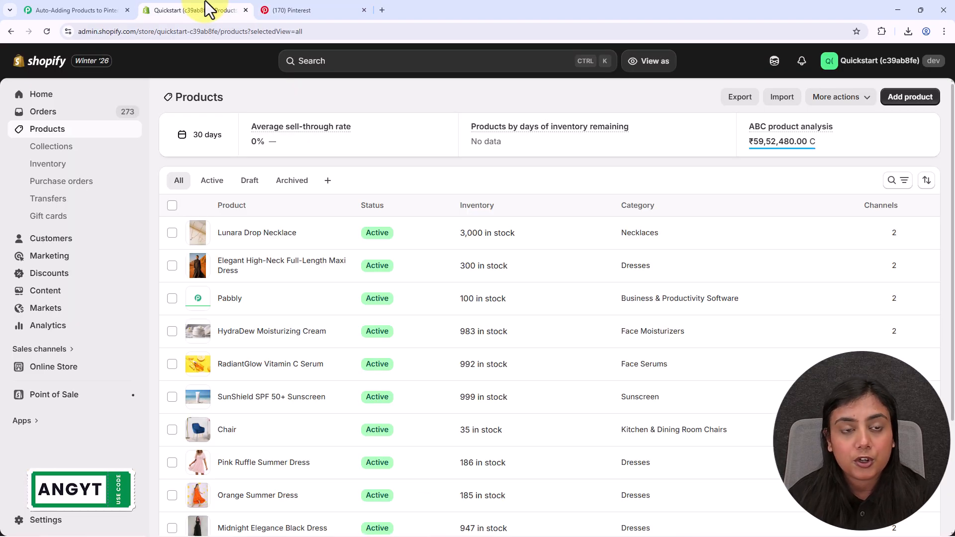
left_click(920, 99)
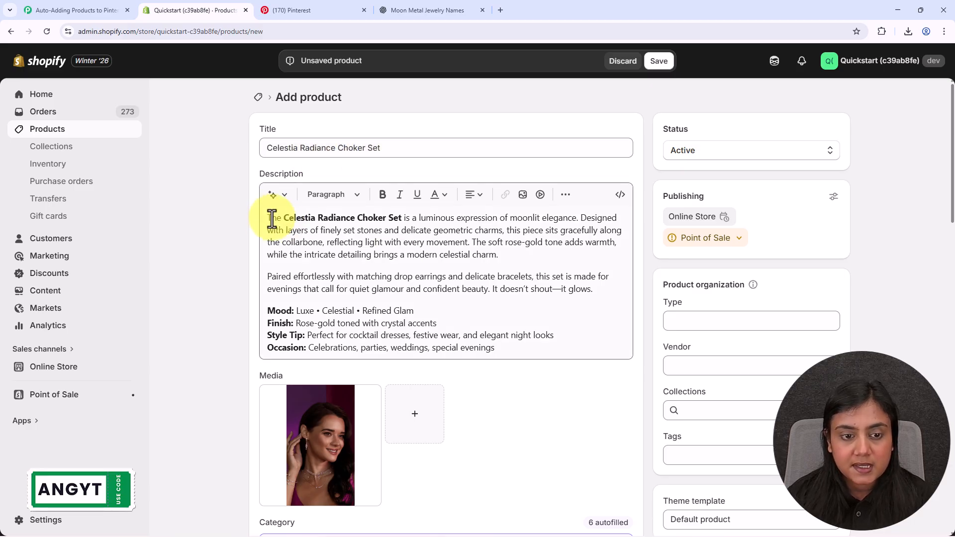
scroll(561, 335, "down", 3)
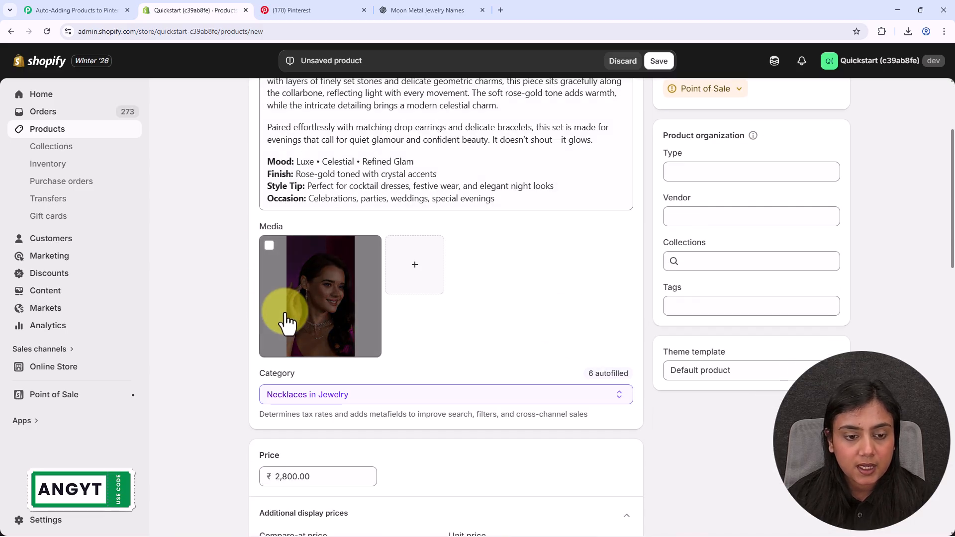
left_click(298, 314)
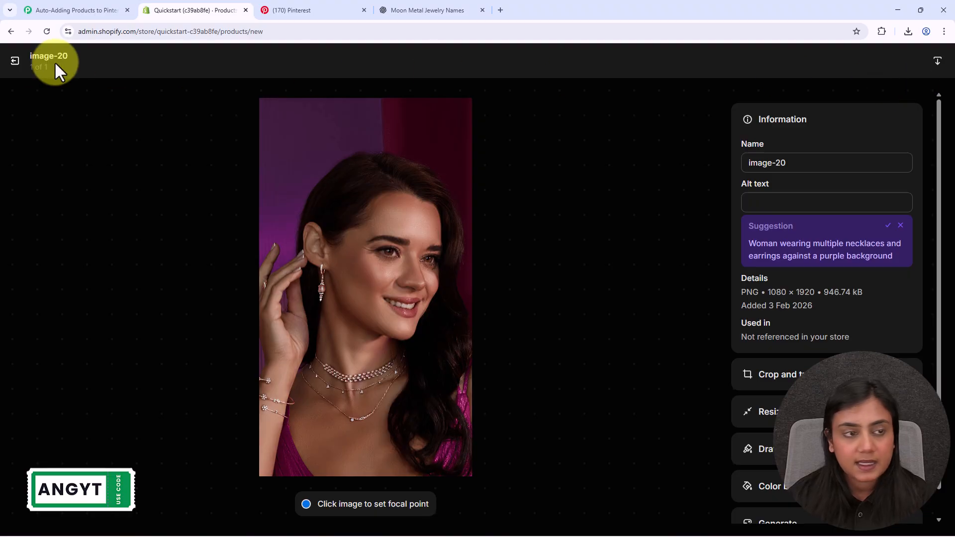
left_click(13, 61)
scroll(485, 278, "down", 2)
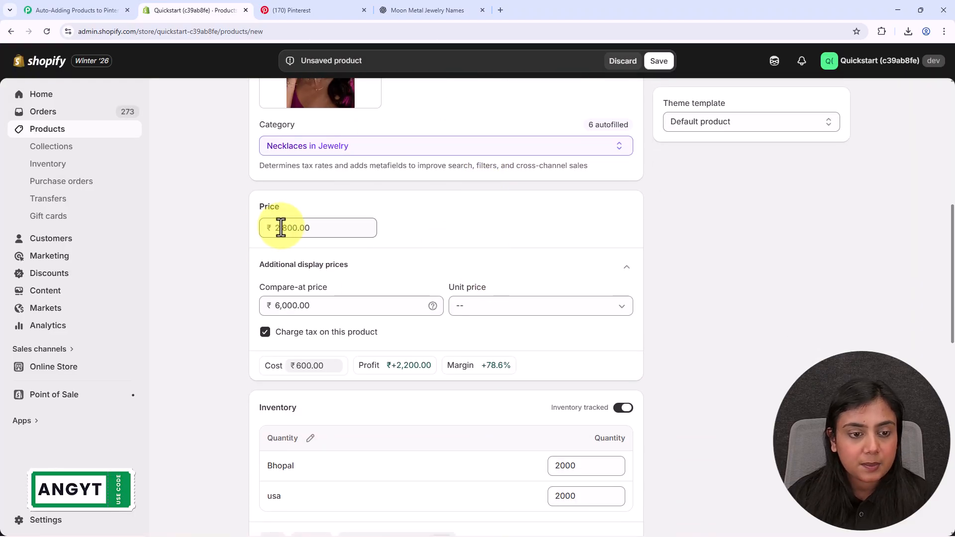
scroll(491, 276, "down", 3)
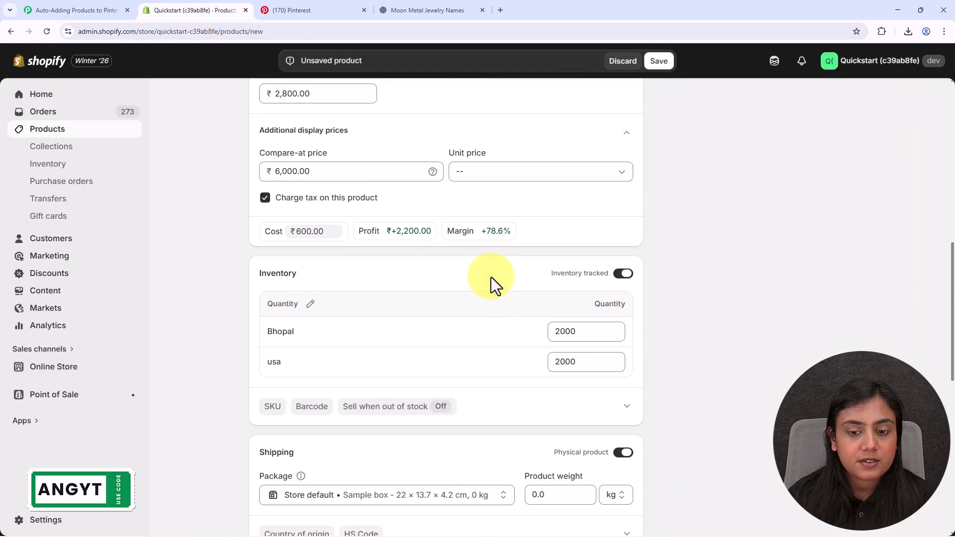
scroll(490, 270, "up", 11)
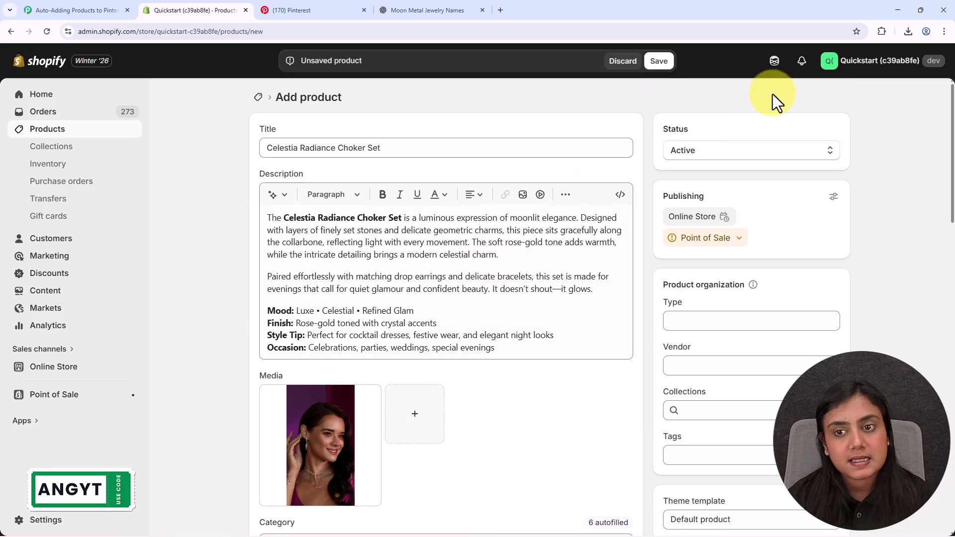
left_click(658, 62)
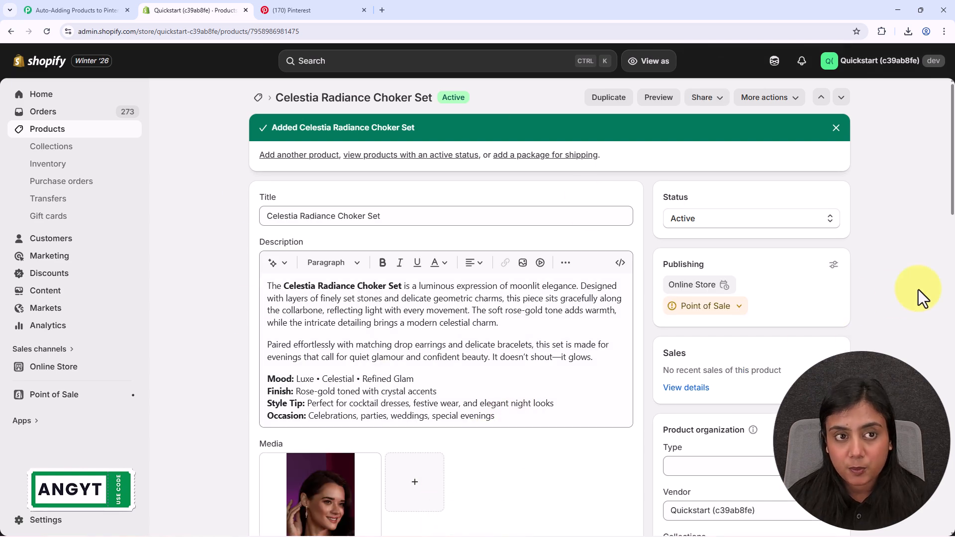
Reload the Moon & Metal board on Pinterest and examine the Celestia Radiance Choker Set pin's image and title.
left_click(346, 9)
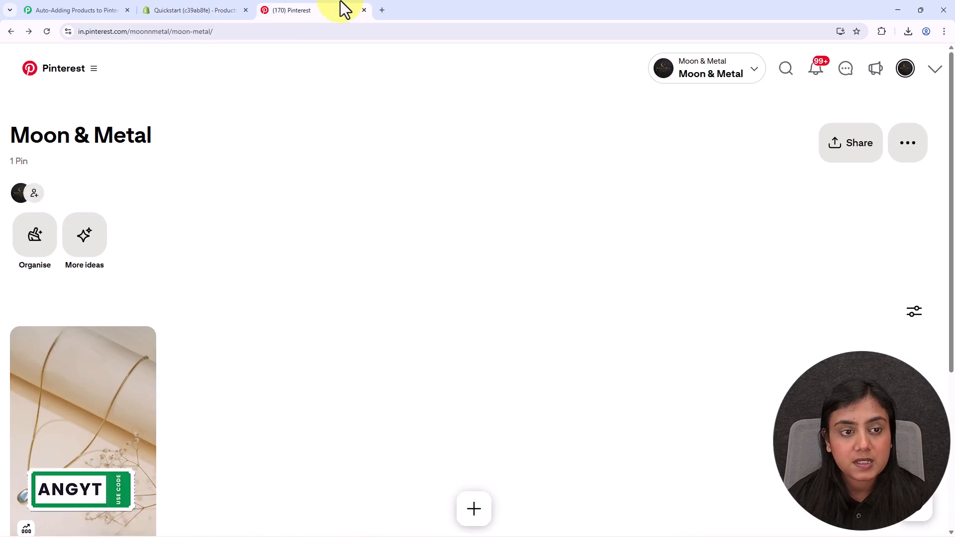
left_click(47, 31)
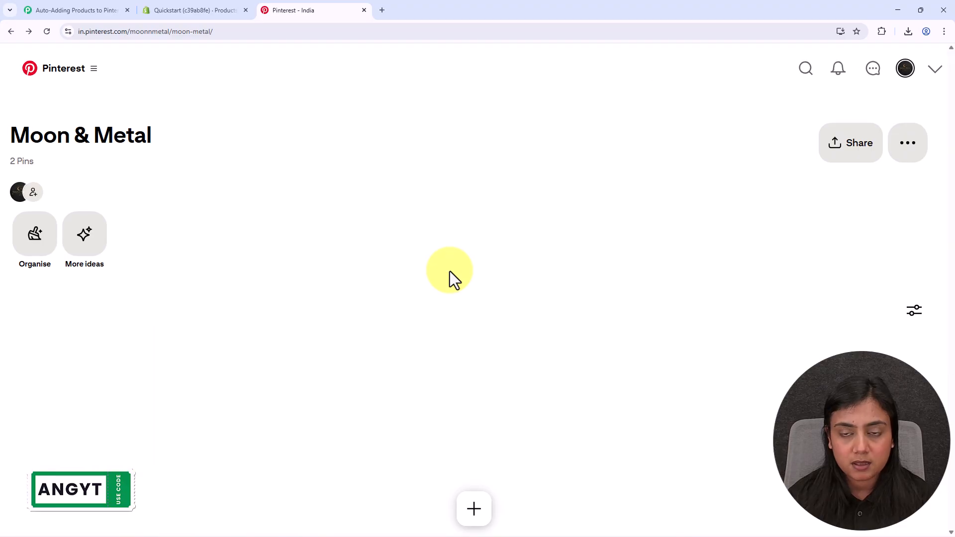
left_click(122, 390)
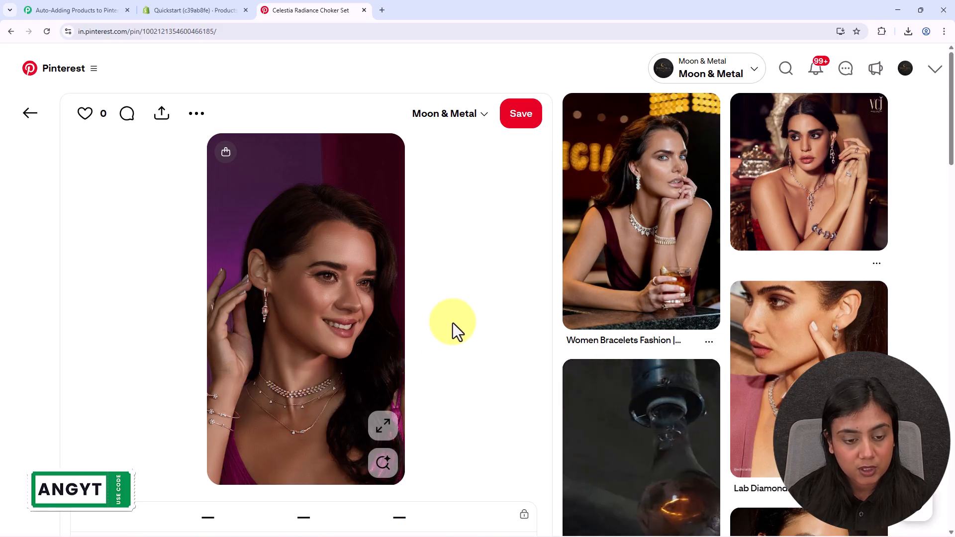
scroll(453, 323, "down", 7)
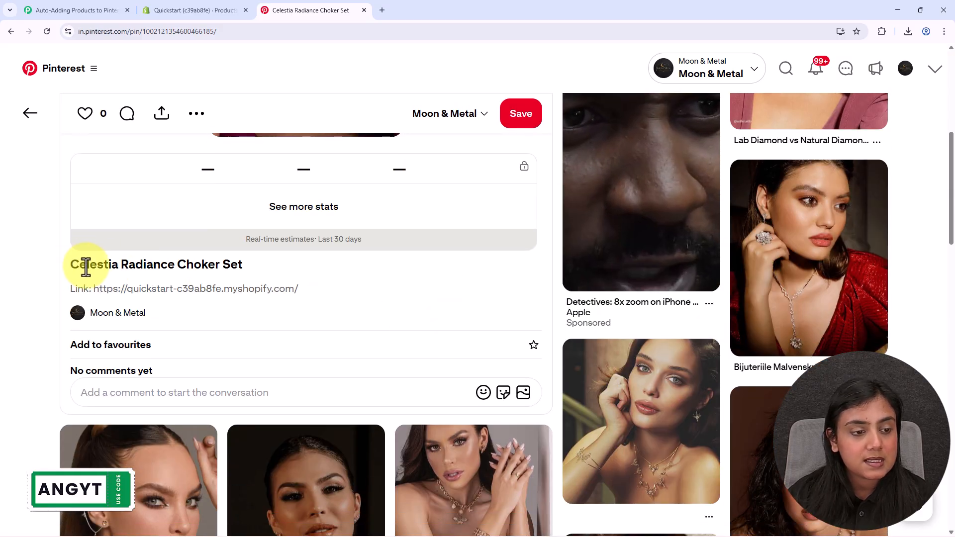
left_click_drag(73, 268, 249, 267)
Open the store link from the pin's description in a new tab, examine the featured products, and return to the pin.
left_click_drag(95, 288, 342, 281)
key("ctrl+c")
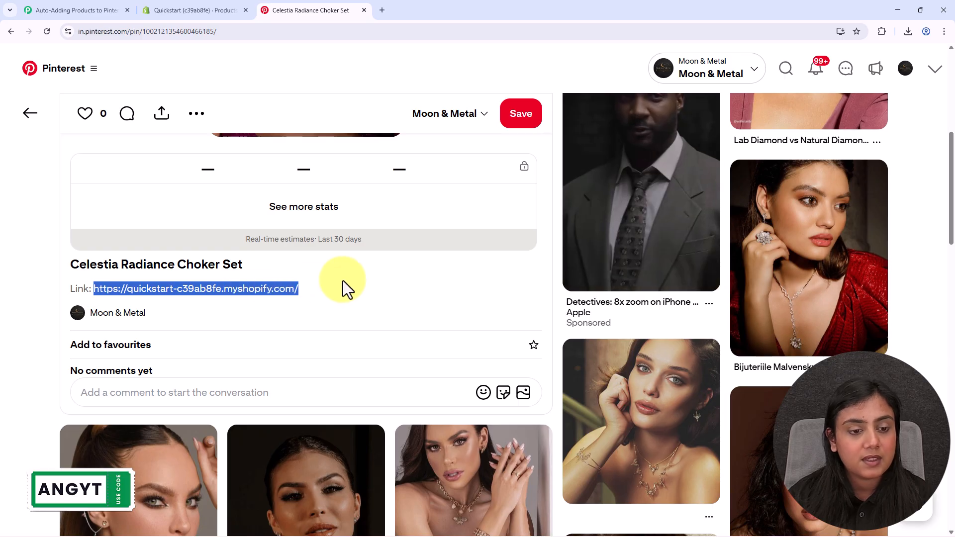
left_click(383, 10)
key("ctrl+v")
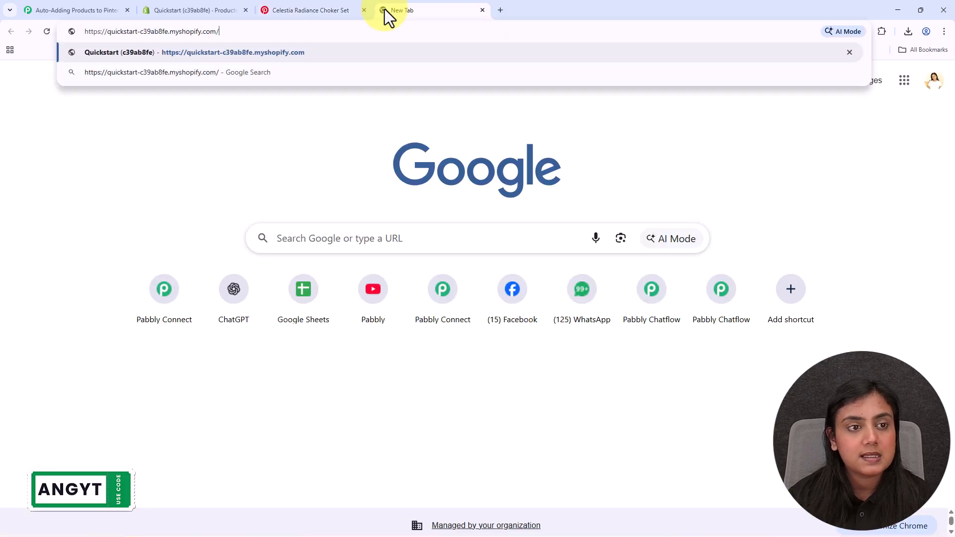
key("Return")
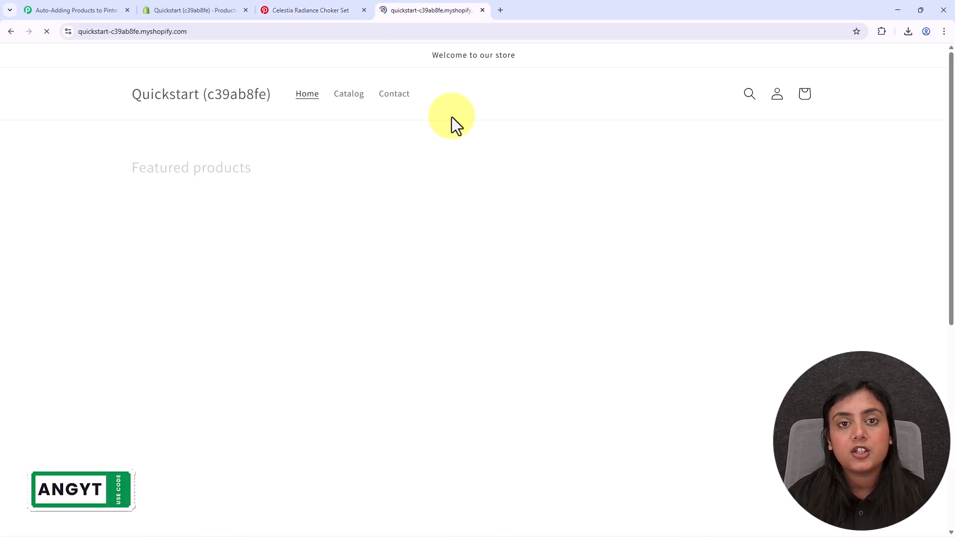
scroll(806, 320, "down", 3)
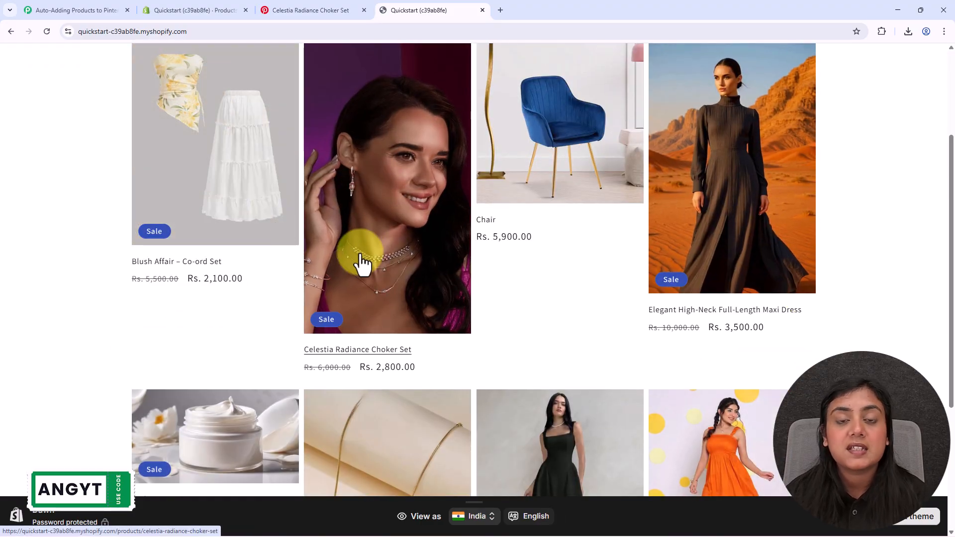
left_click(483, 11)
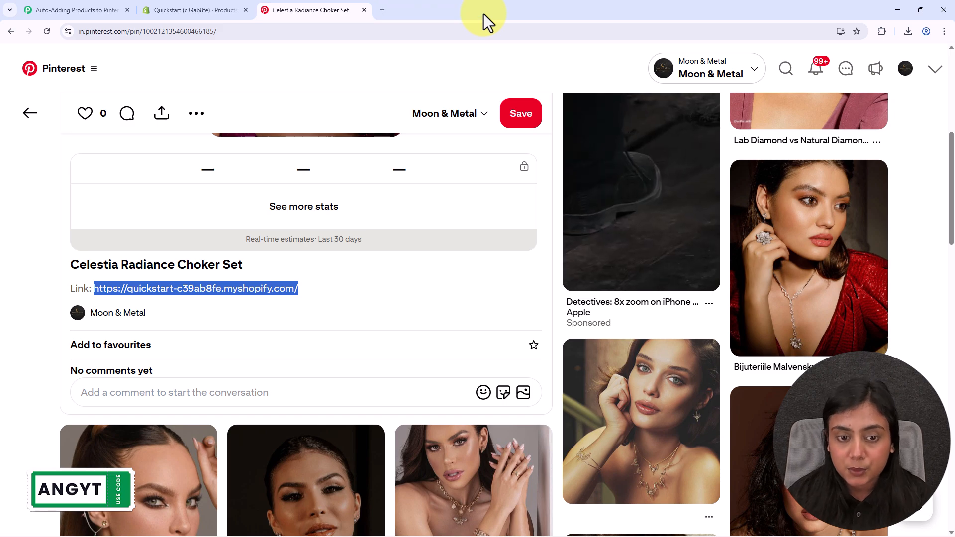
scroll(414, 354, "up", 7)
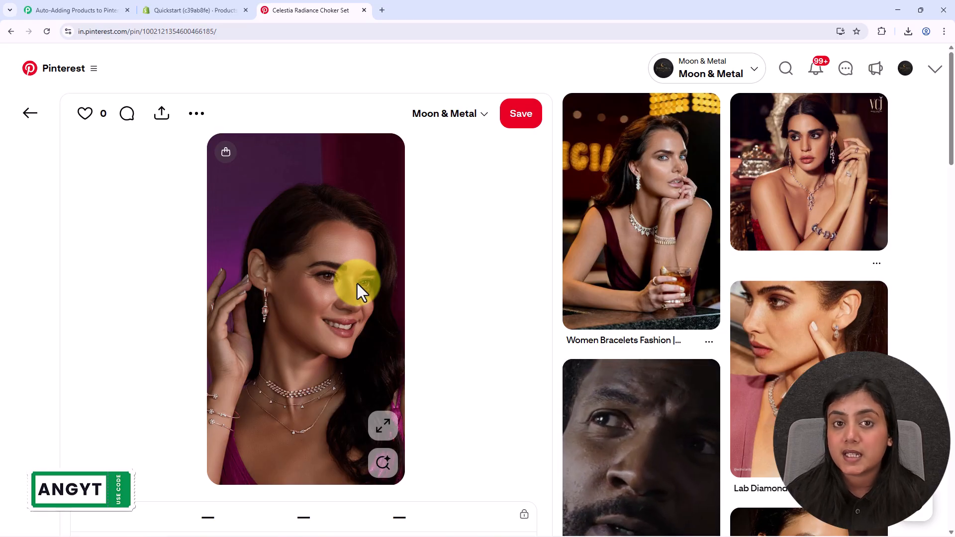
Open pabbly.com/connect in a new tab, dismiss the lifetime offer, view the landing page, and return to the Pabbly Connect workflow.
left_click(70, 8)
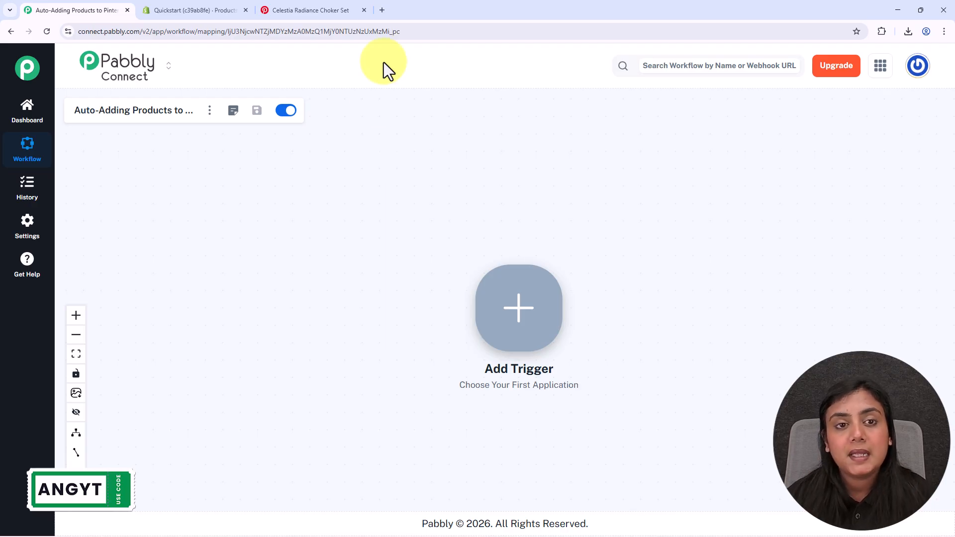
left_click(384, 10)
type("pabbly.")
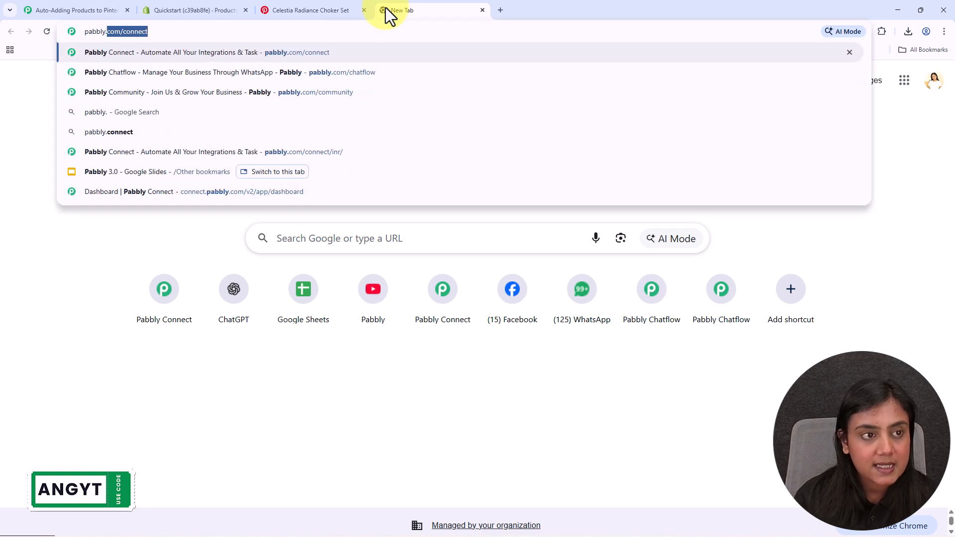
type("com/connect")
key("Return")
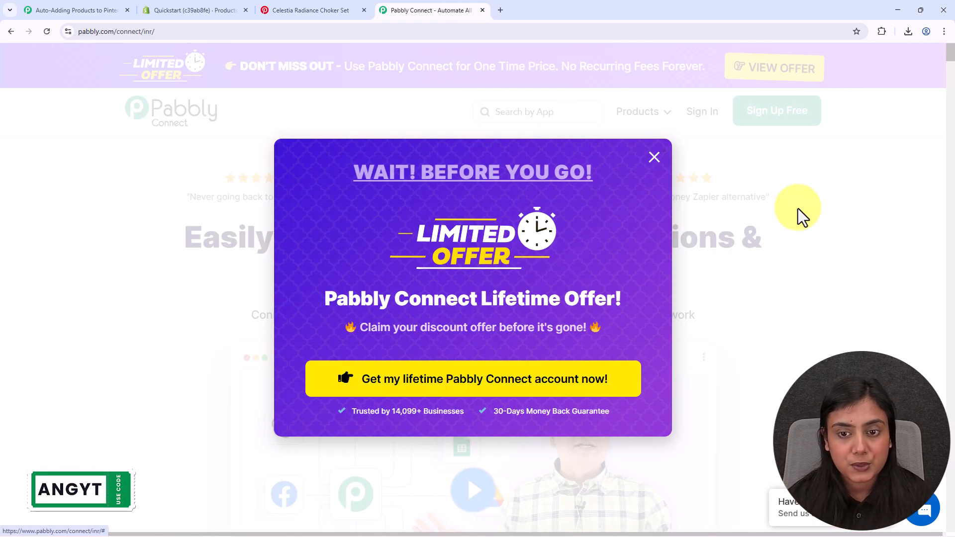
left_click(772, 168)
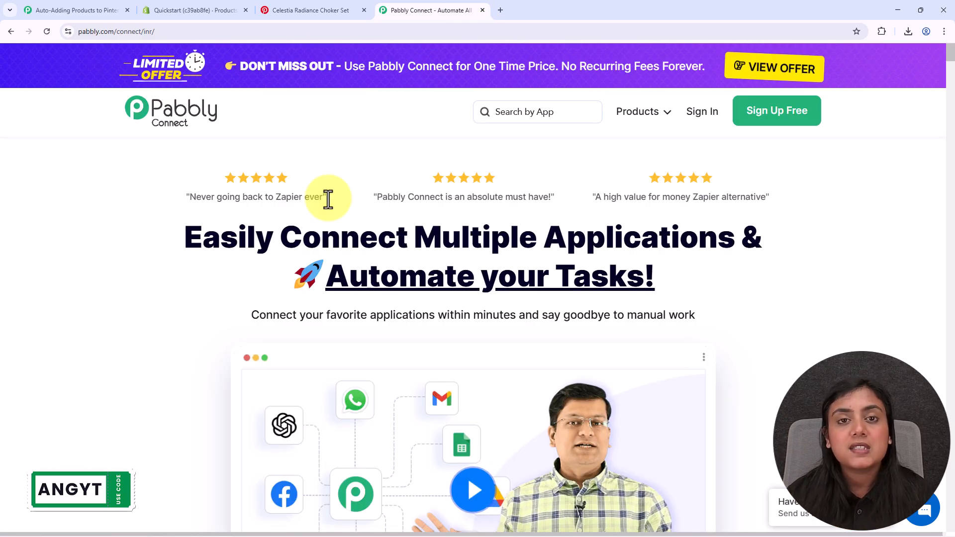
left_click(483, 10)
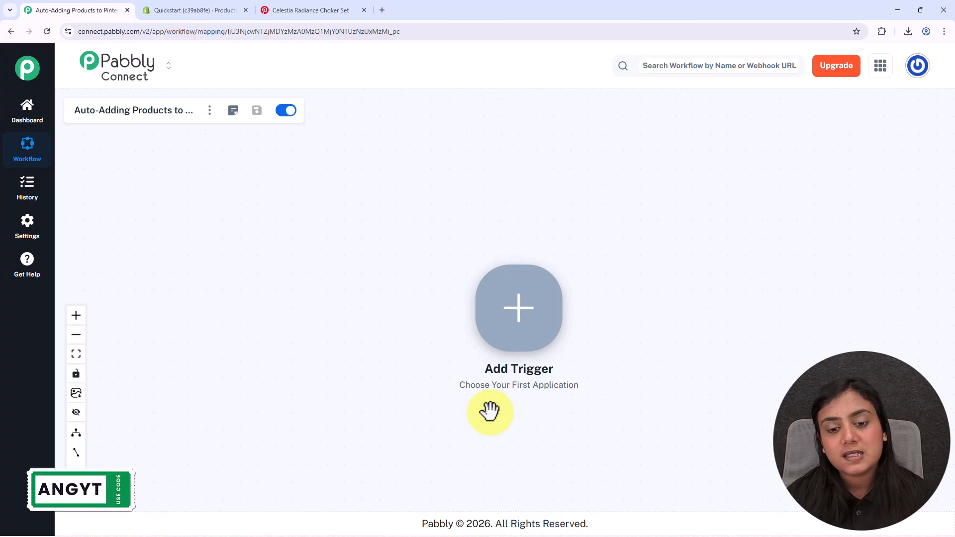
Add a trigger to the empty workflow with Shopify V2 as its app.
right_click(520, 342)
left_click(494, 204)
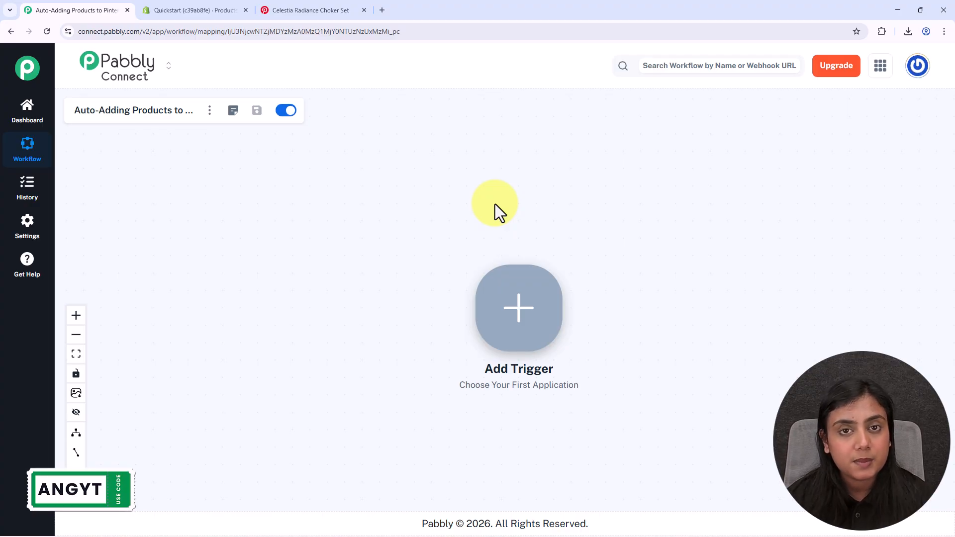
left_click(548, 324)
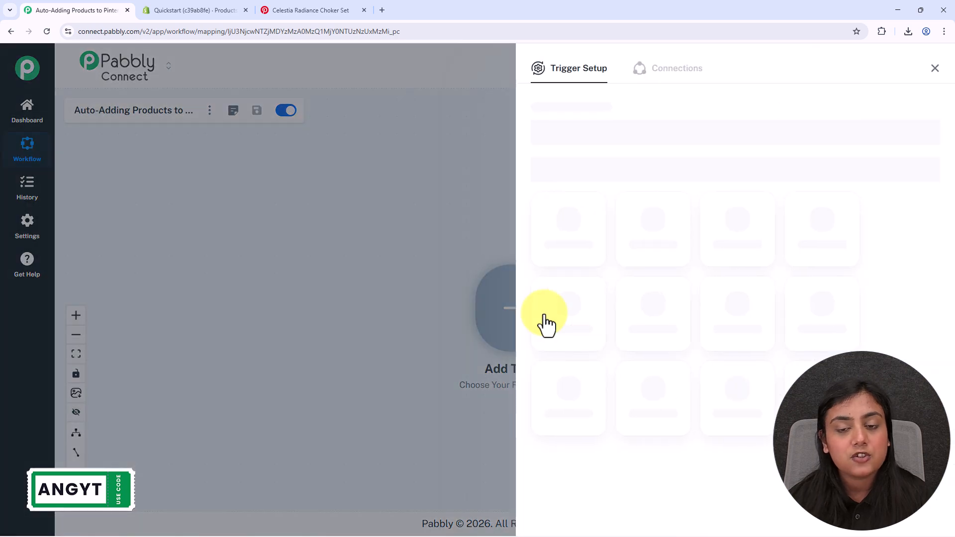
type("Shopify")
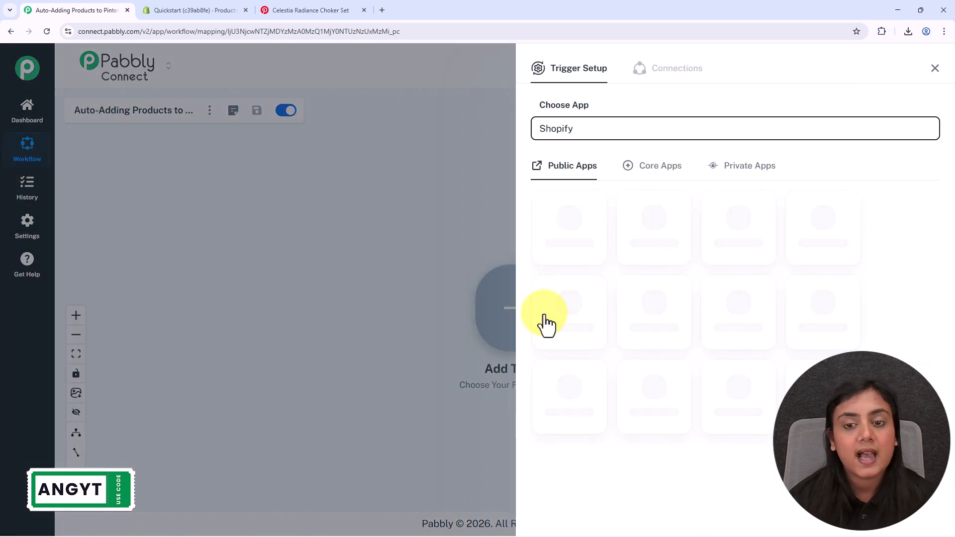
left_click(682, 256)
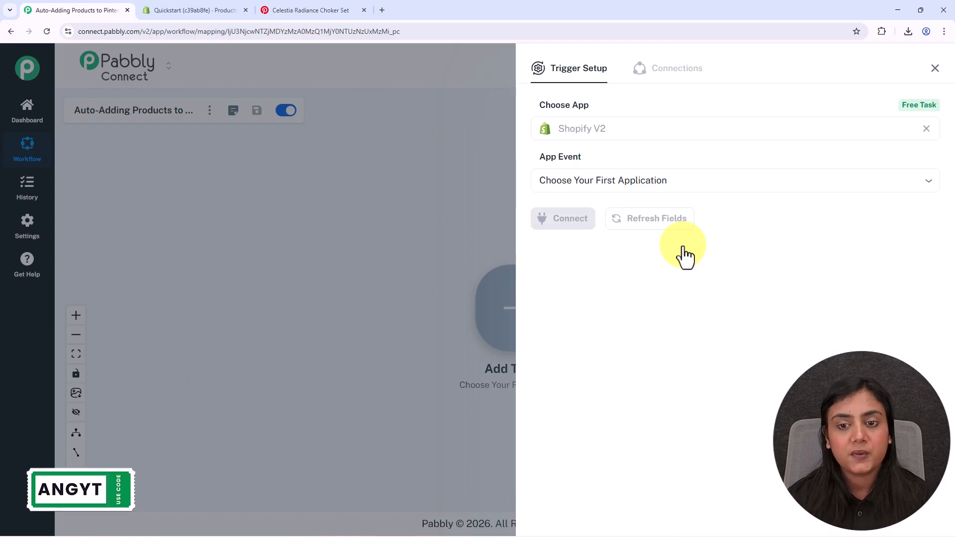
Set the Shopify V2 trigger's event to New Product and connect it.
left_click(234, 10)
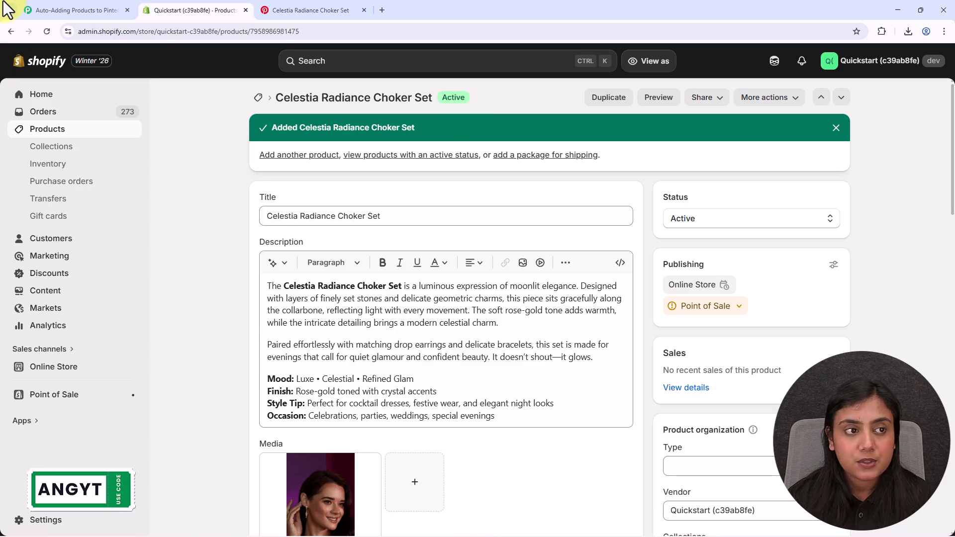
left_click(95, 10)
left_click(631, 186)
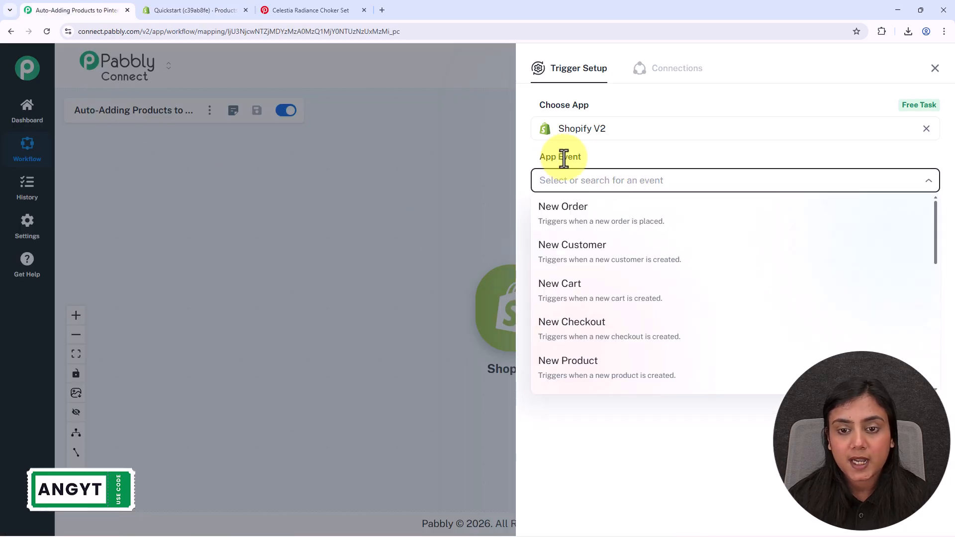
left_click(571, 369)
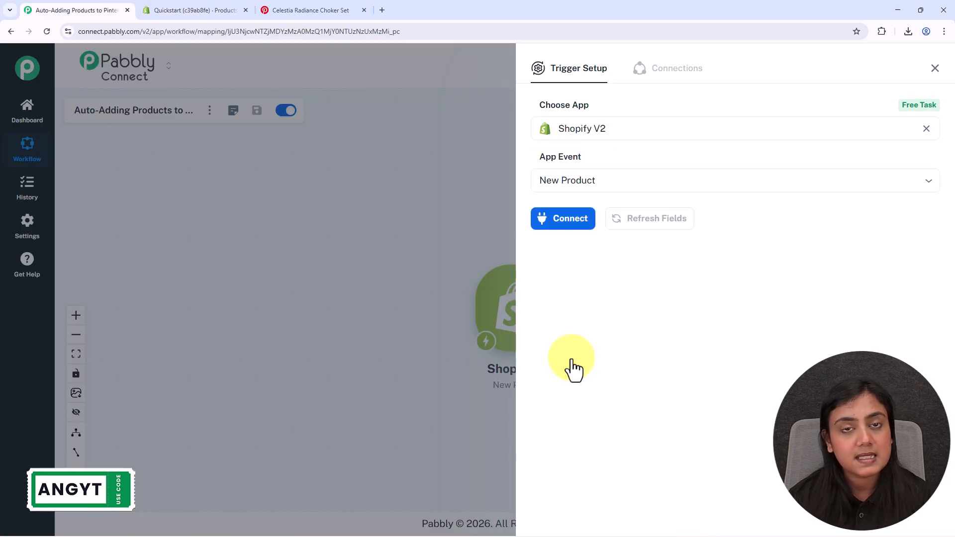
left_click(568, 225)
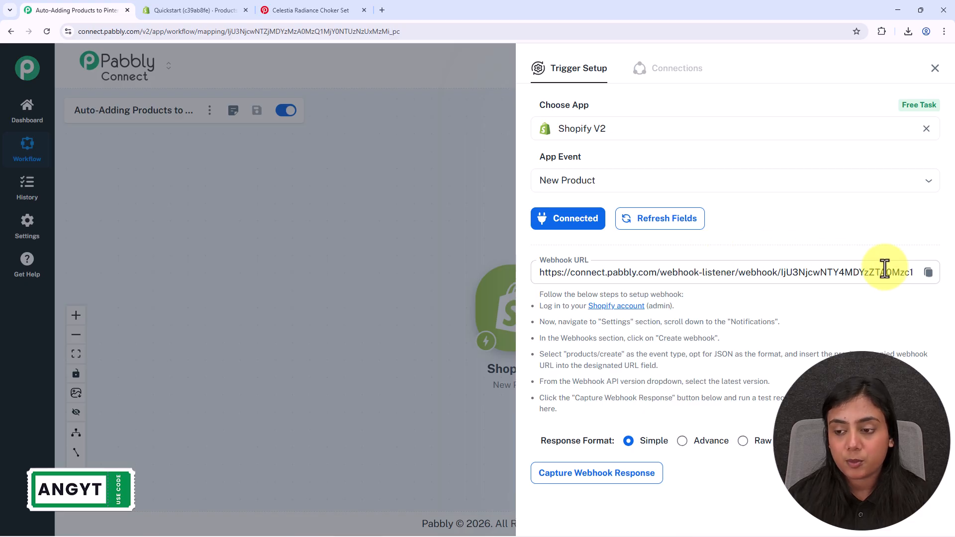
Copy the trigger's webhook URL and open the Webhooks section in the Shopify store's notification settings.
left_click(928, 272)
left_click(175, 8)
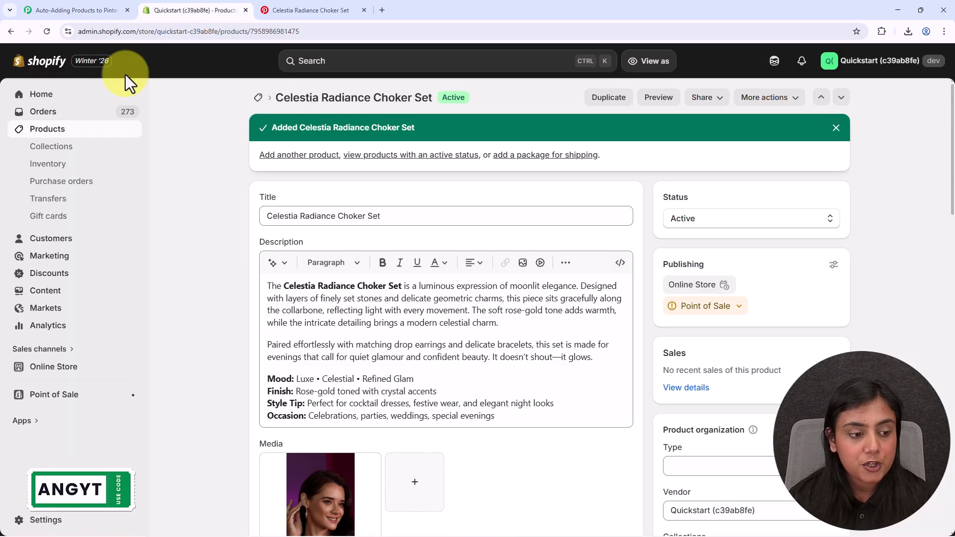
left_click(34, 522)
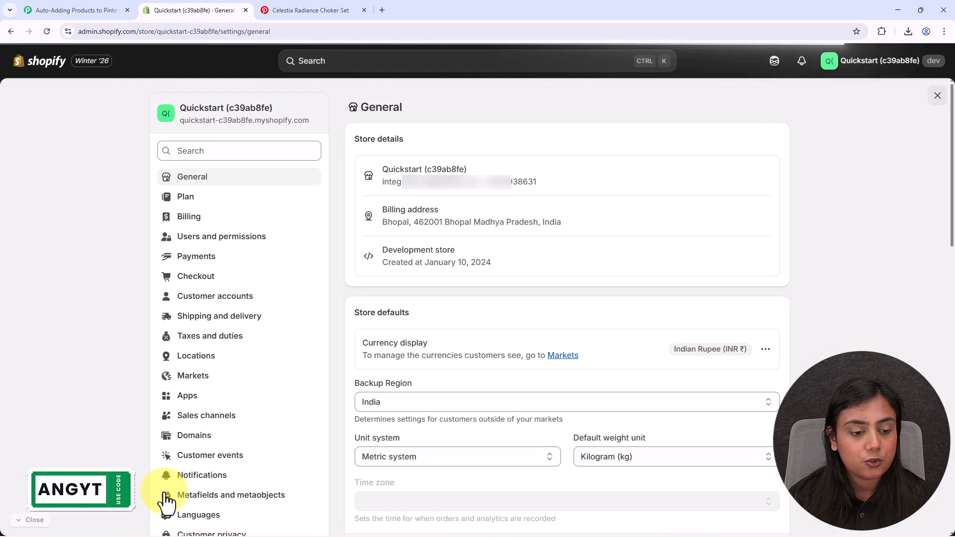
left_click(198, 483)
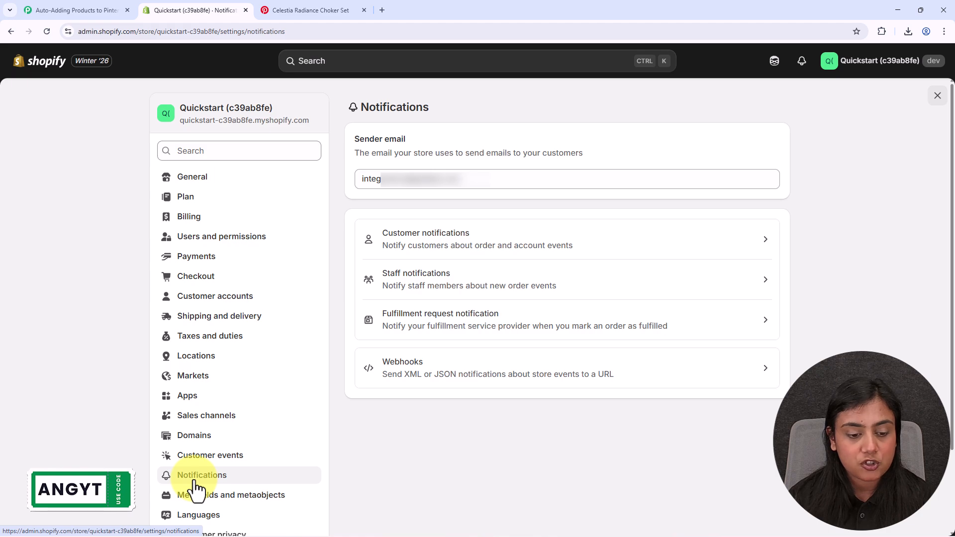
left_click(677, 381)
scroll(774, 301, "down", 8)
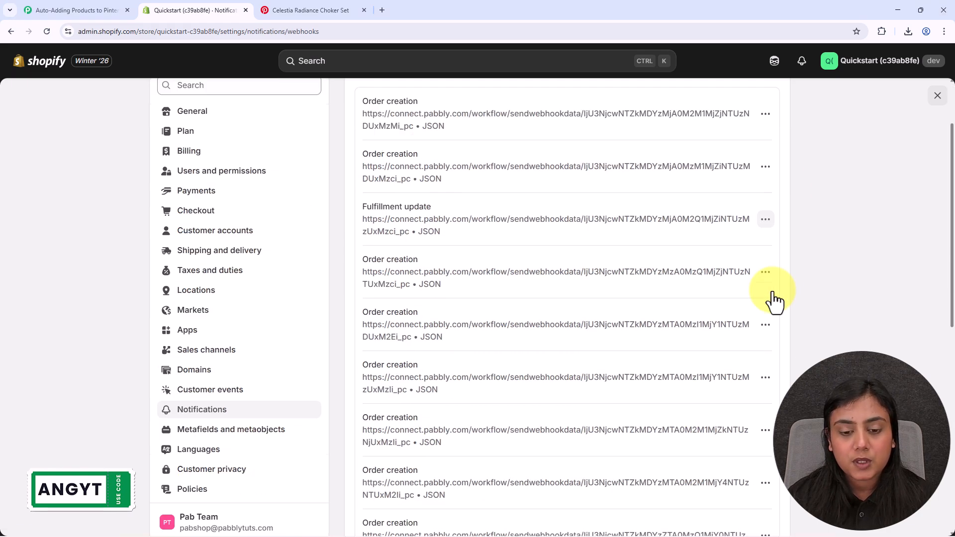
scroll(774, 301, "down", 3)
Create a Shopify webhook for Product creation in JSON format with the copied Pabbly URL and API version 2026-01 (Latest).
left_click(405, 410)
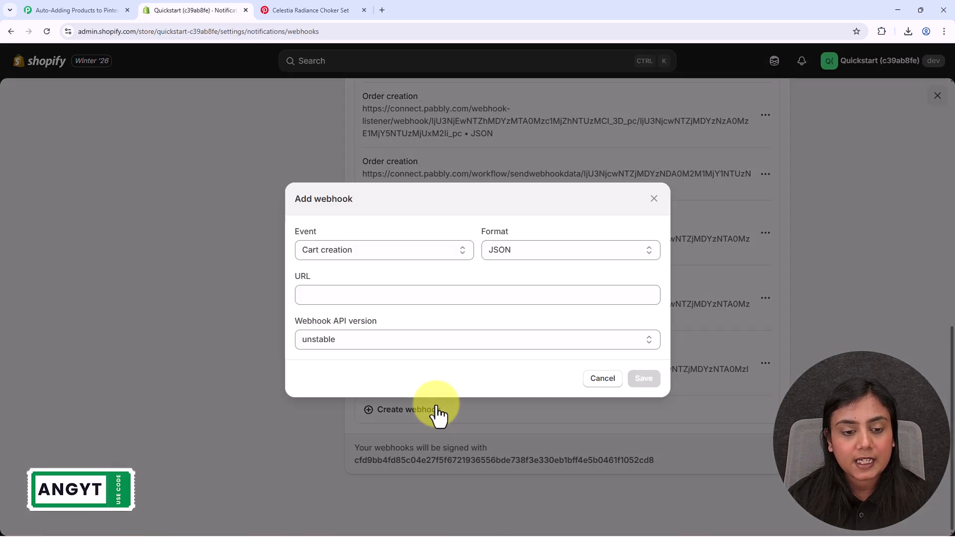
left_click(375, 251)
key("p")
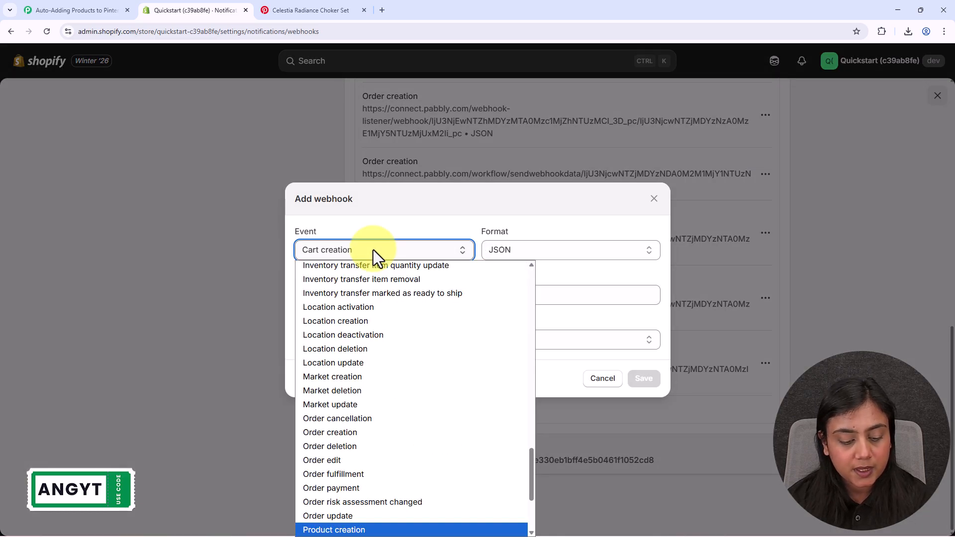
left_click(382, 532)
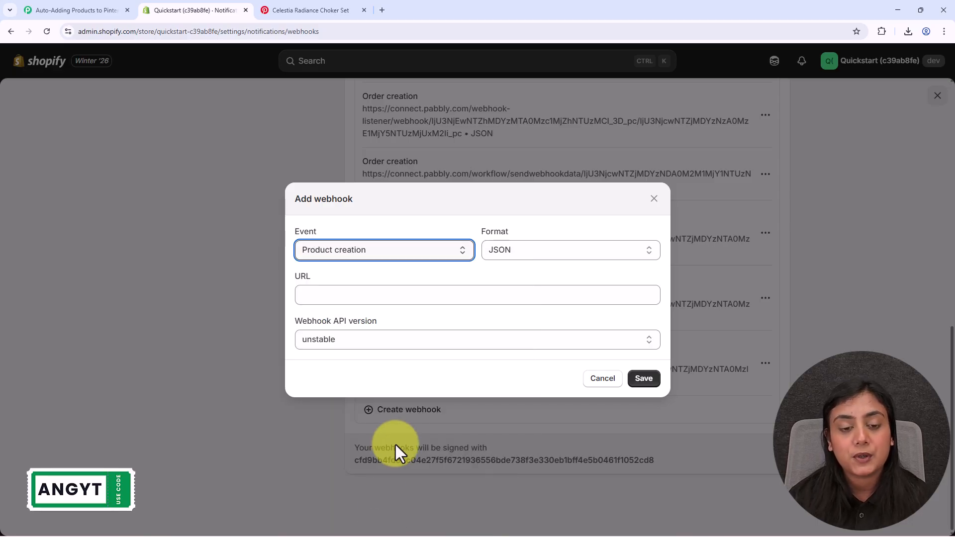
left_click(502, 298)
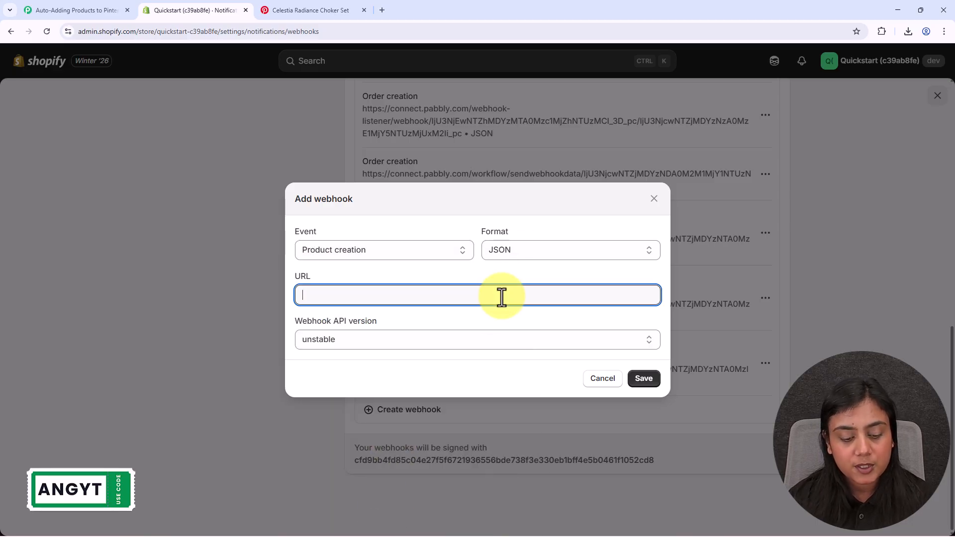
key("ctrl+v")
left_click(461, 344)
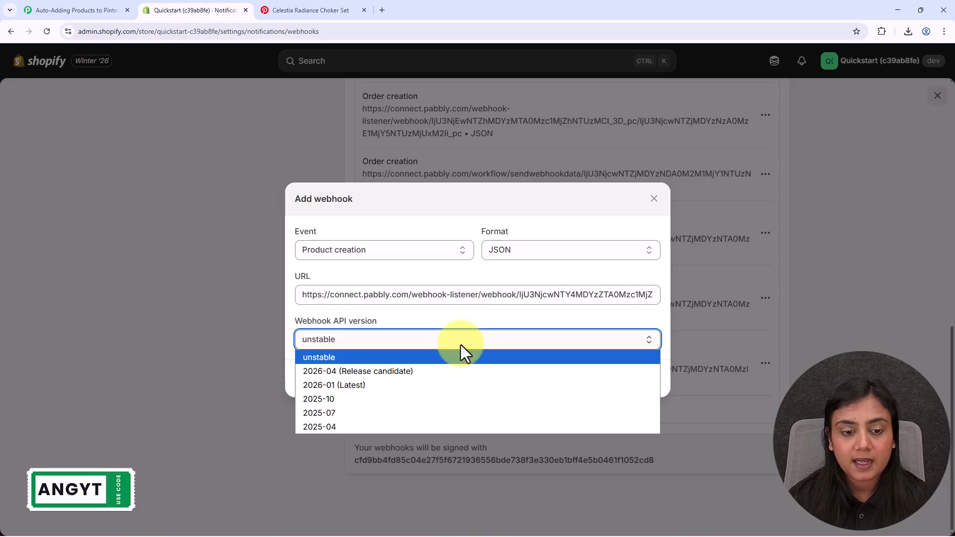
left_click(443, 385)
left_click(642, 379)
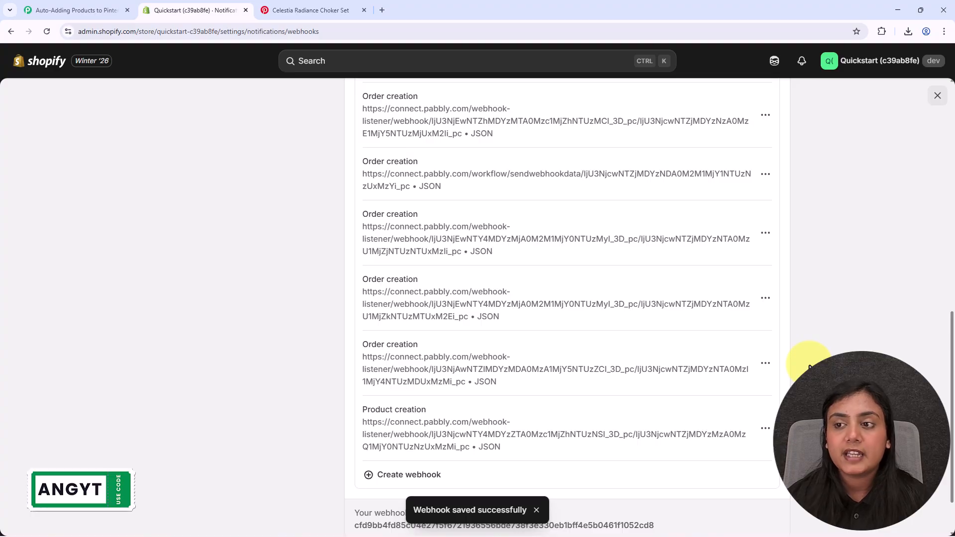
Start capturing the webhook response in the Pabbly Connect trigger, and open the Shopify store's product list.
left_click(84, 2)
scroll(692, 375, "down", 1)
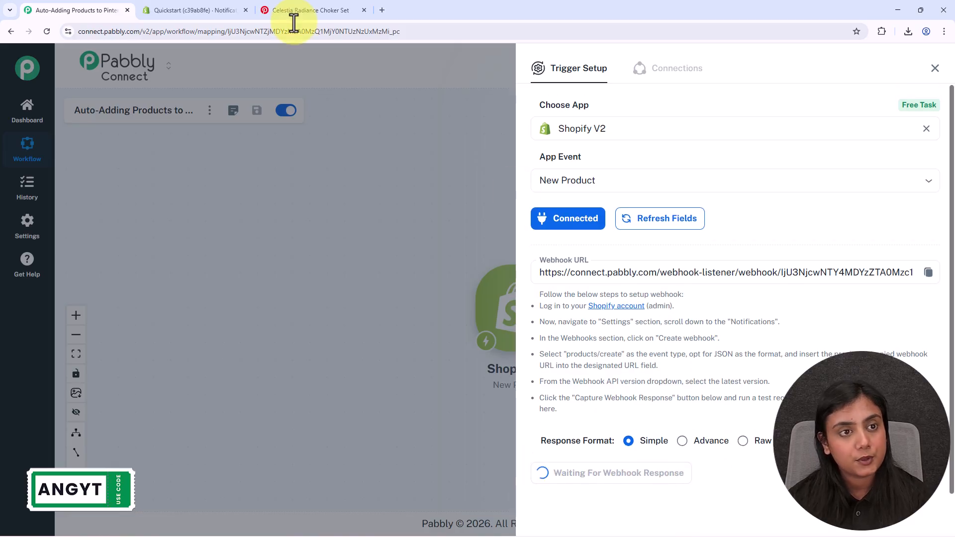
left_click(197, 2)
left_click(935, 100)
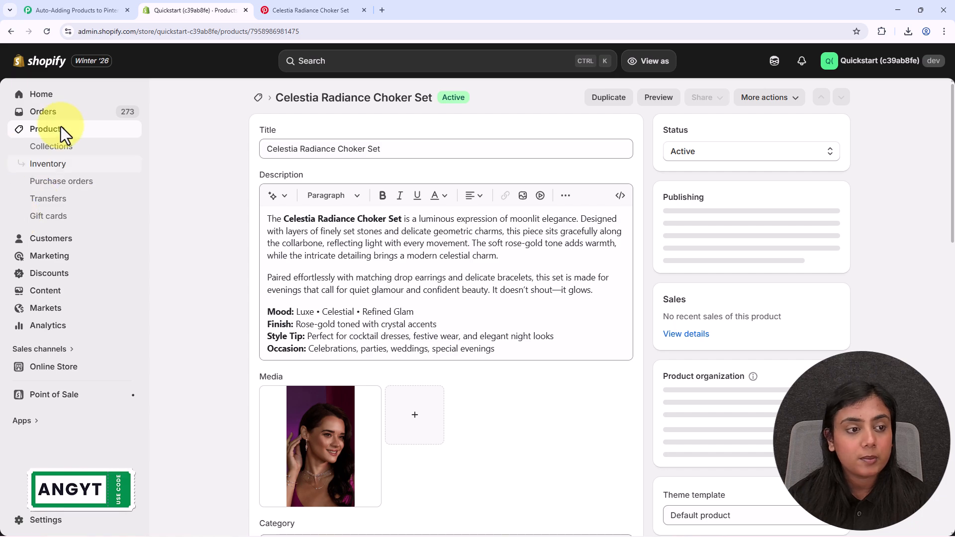
left_click(244, 195)
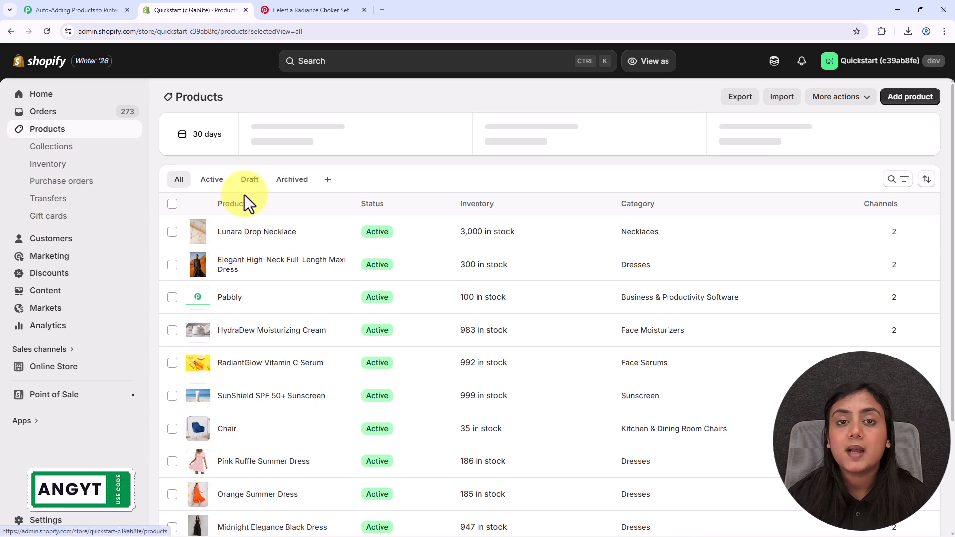
left_click(107, 9)
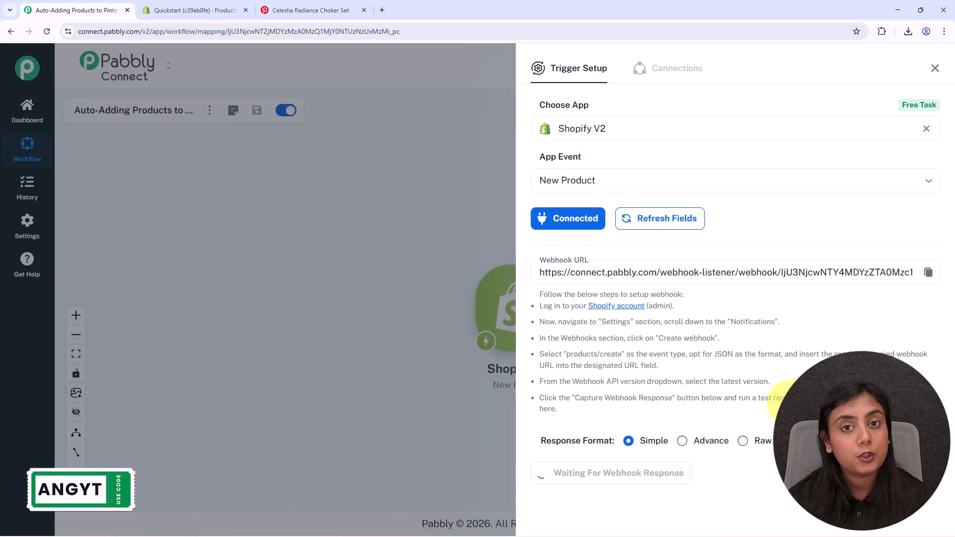
left_click(231, 6)
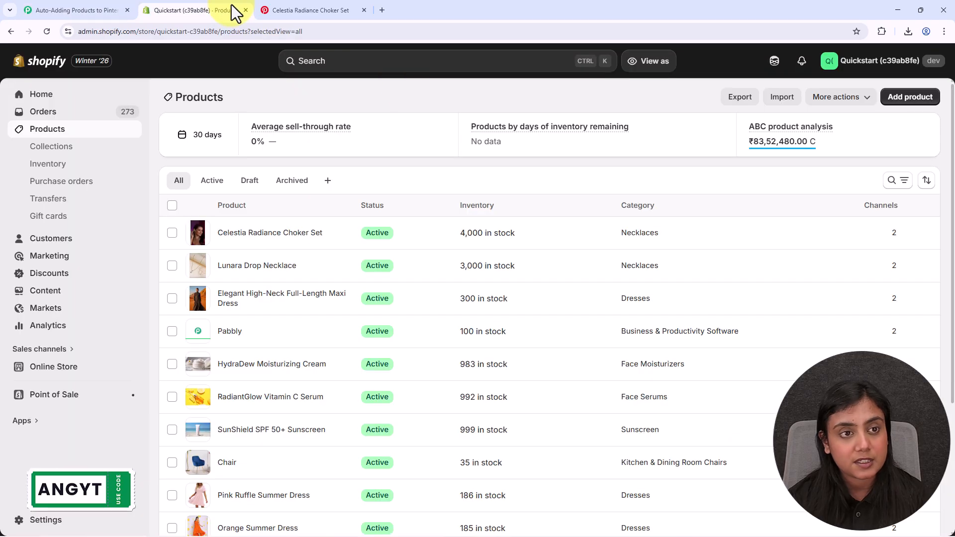
Fill in a new product titled Butterfly Necklace with a description, photo, Necklaces category, price ₹2,200.00 and compare-at price ₹6,000.00.
left_click(927, 101)
left_click(435, 147)
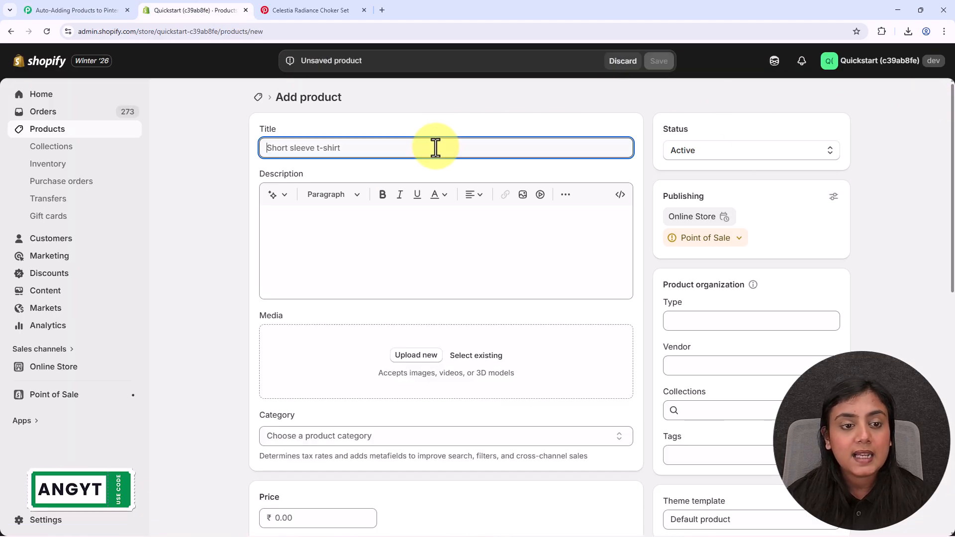
scroll(390, 367, "down", 3)
scroll(390, 367, "up", 3)
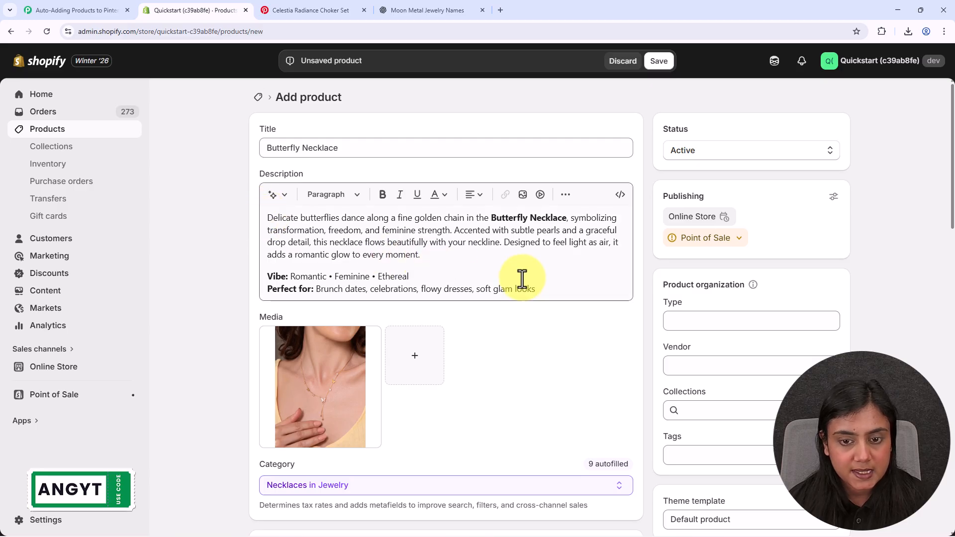
Review the Butterfly Necklace's image, pricing and inventory, and save the product.
scroll(288, 342, "down", 2)
left_click(329, 305)
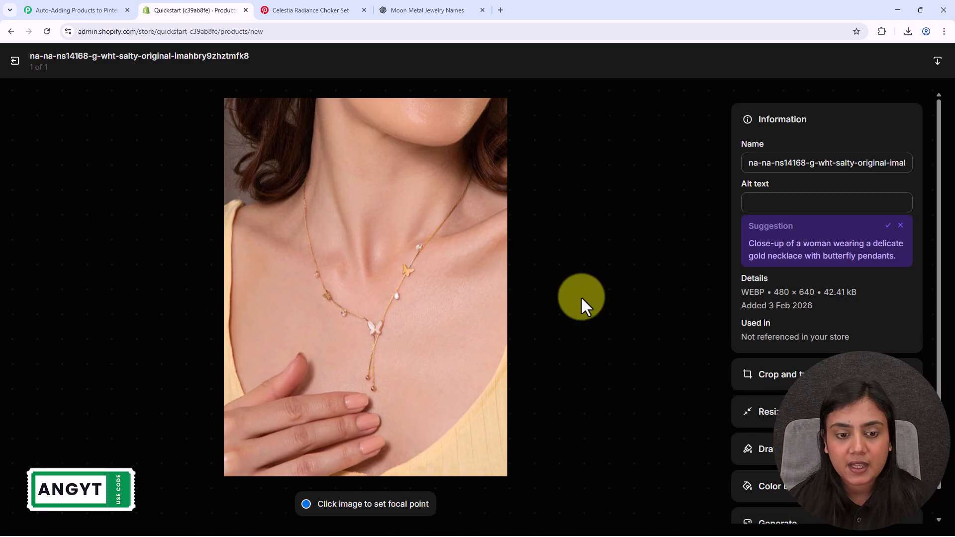
left_click(15, 61)
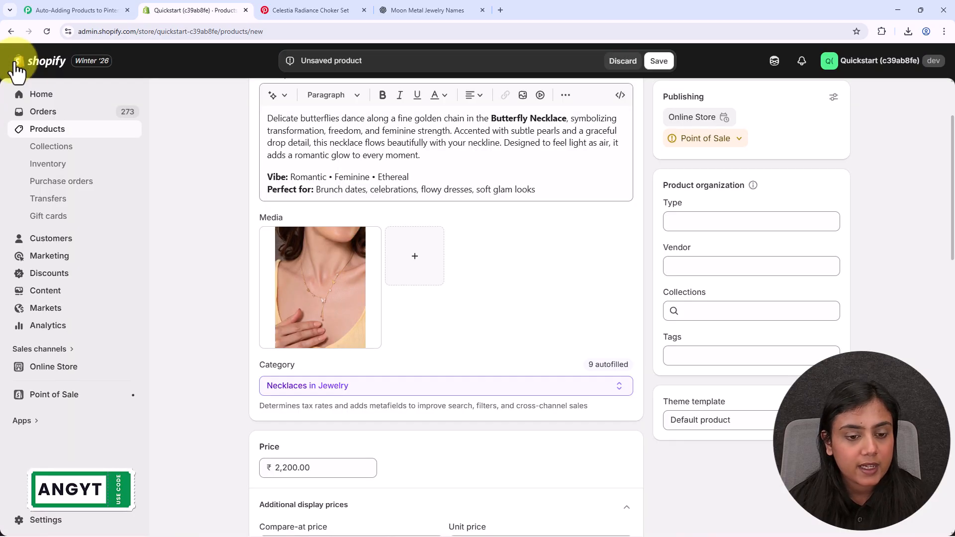
scroll(551, 294, "down", 3)
scroll(561, 320, "down", 4)
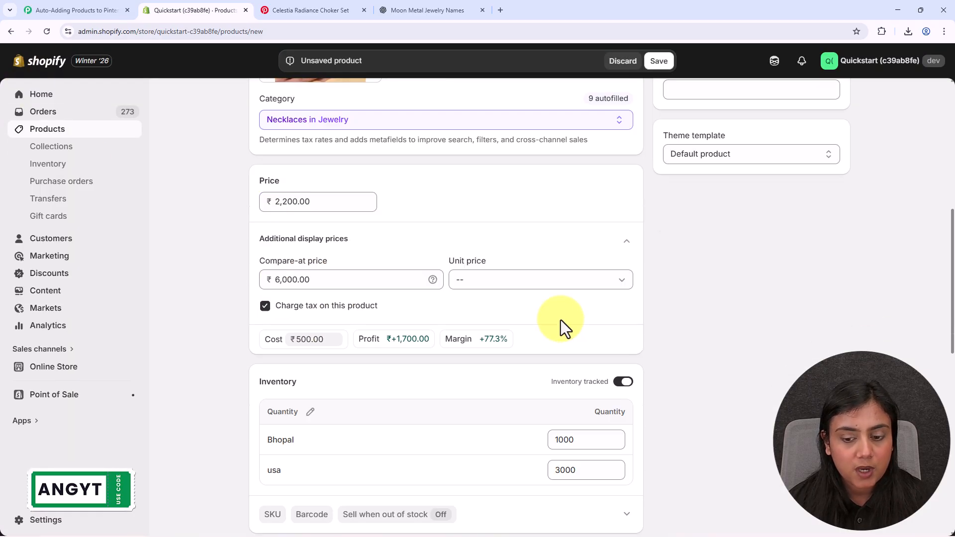
scroll(741, 318, "up", 2)
scroll(741, 319, "up", 7)
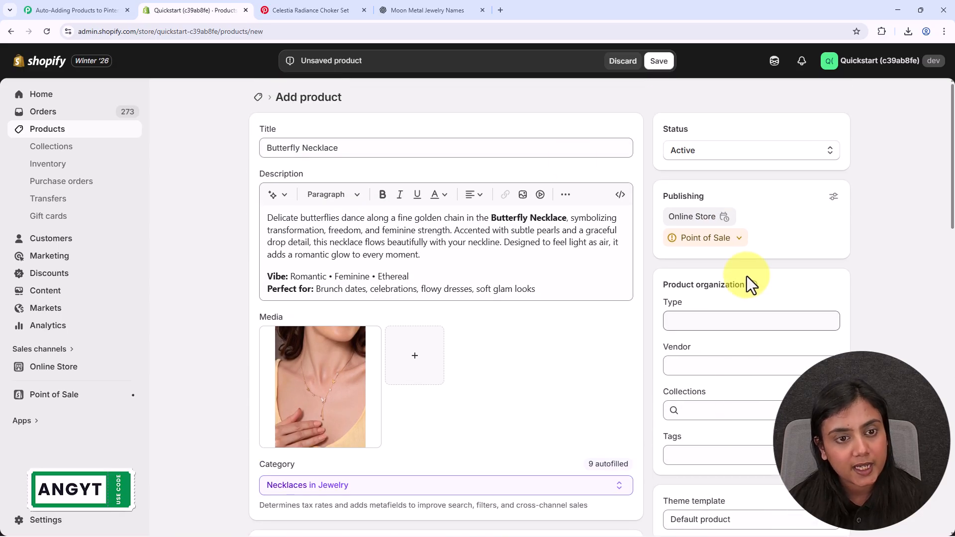
left_click(664, 66)
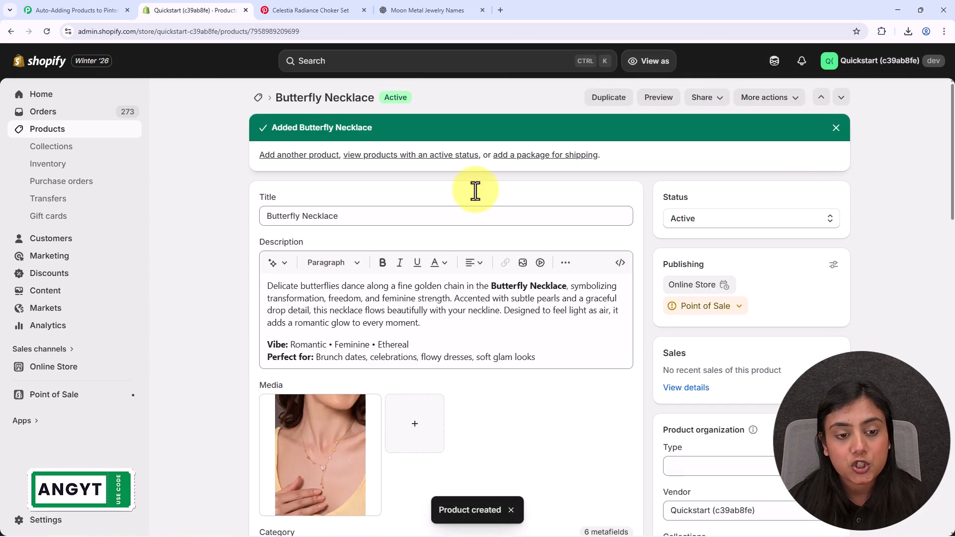
Return to the Pabbly Connect trigger and examine the vendor and variant fields in the captured webhook response.
left_click(77, 10)
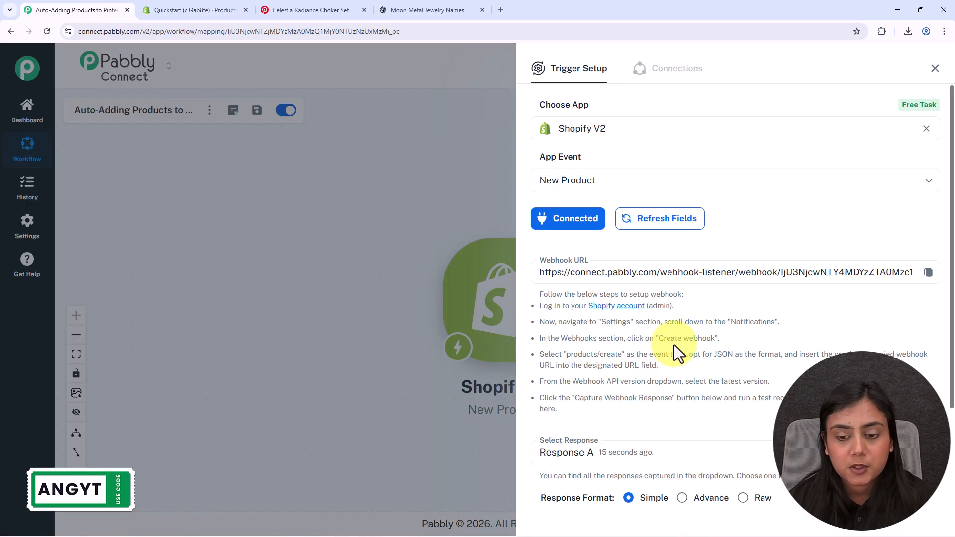
scroll(674, 345, "down", 3)
left_click(654, 448)
scroll(785, 380, "down", 5)
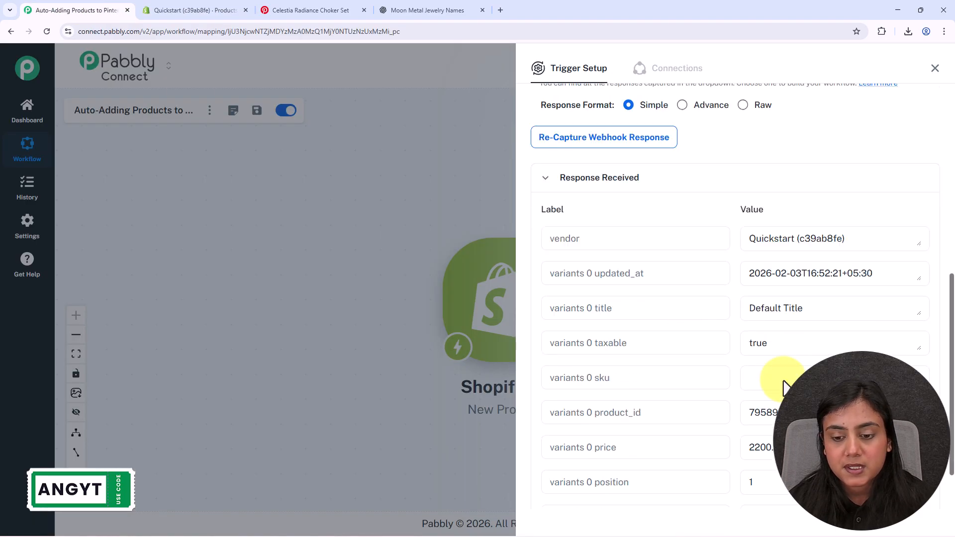
scroll(789, 364, "up", 4)
scroll(789, 360, "down", 1)
left_click(773, 327)
double_click(750, 328)
scroll(749, 334, "down", 1)
scroll(749, 335, "down", 12)
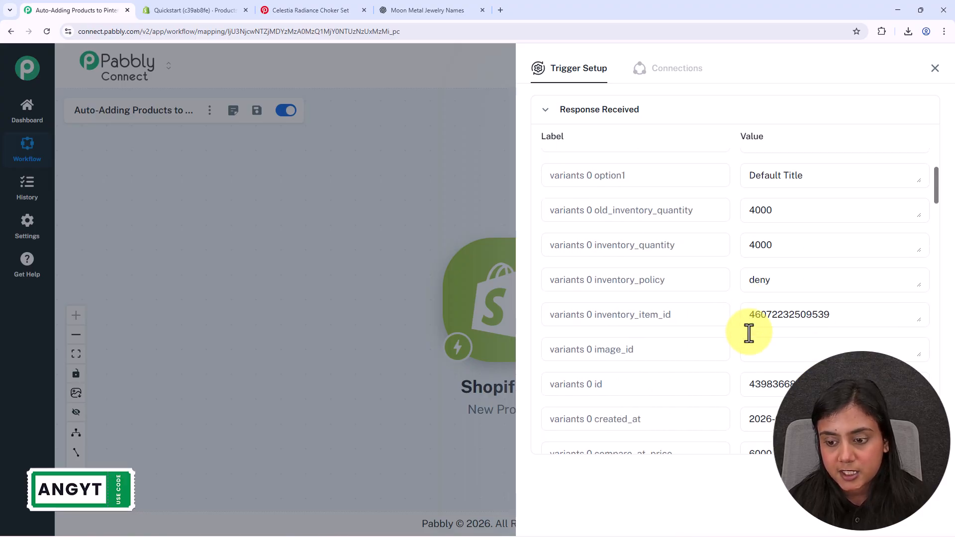
left_click(840, 315)
left_click_drag(841, 315, 742, 315)
Examine the title, media and image fields in the captured response, and close the trigger setup.
left_click(727, 334)
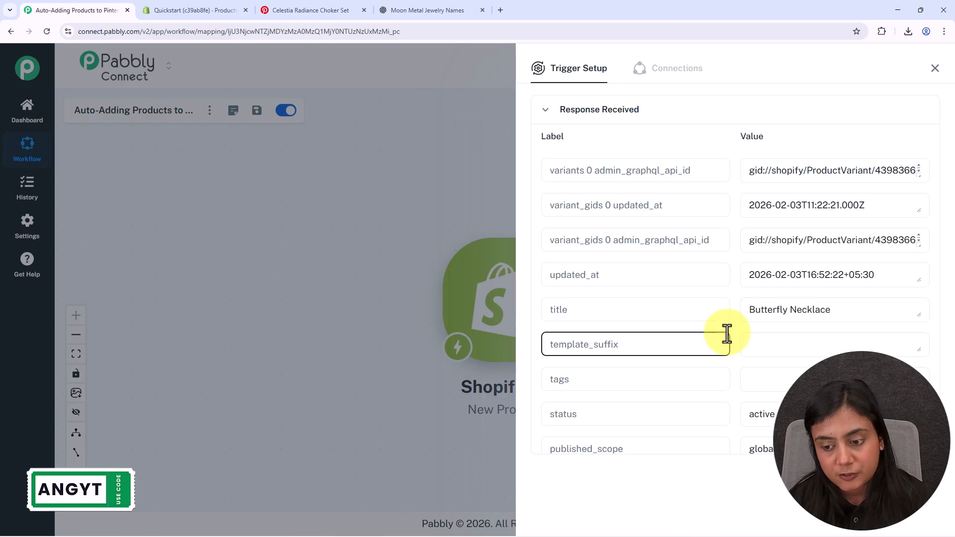
scroll(727, 334, "down", 10)
scroll(727, 334, "down", 8)
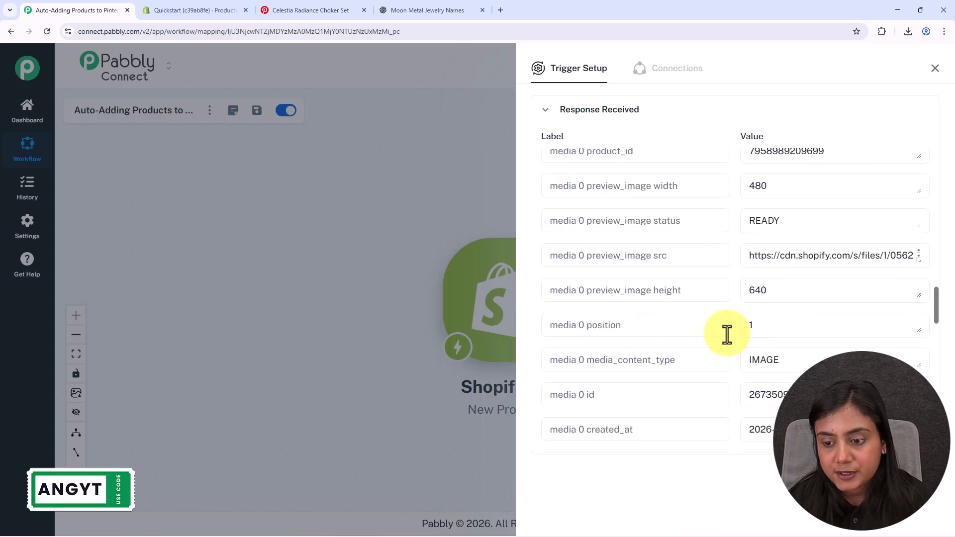
scroll(727, 348, "down", 13)
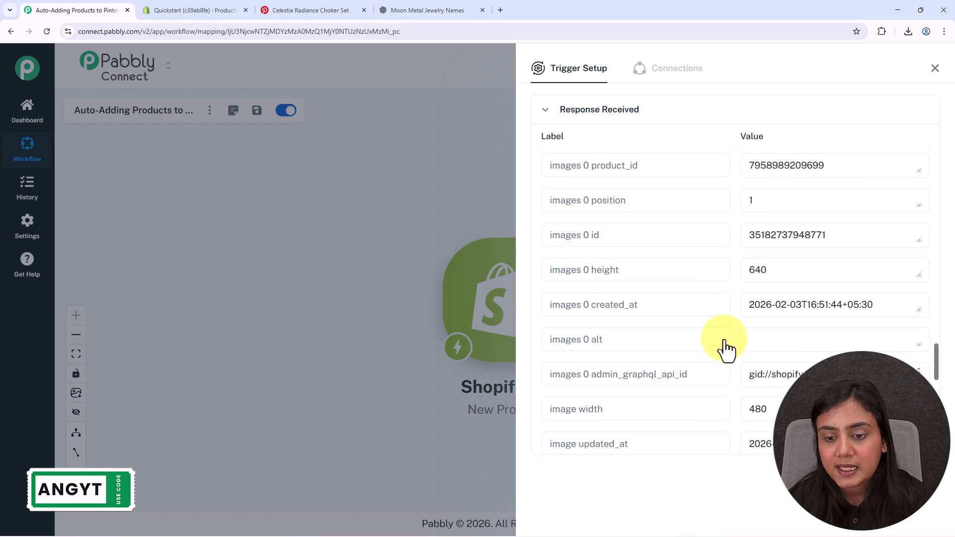
scroll(724, 352, "up", 5)
scroll(723, 355, "up", 6)
left_click(935, 72)
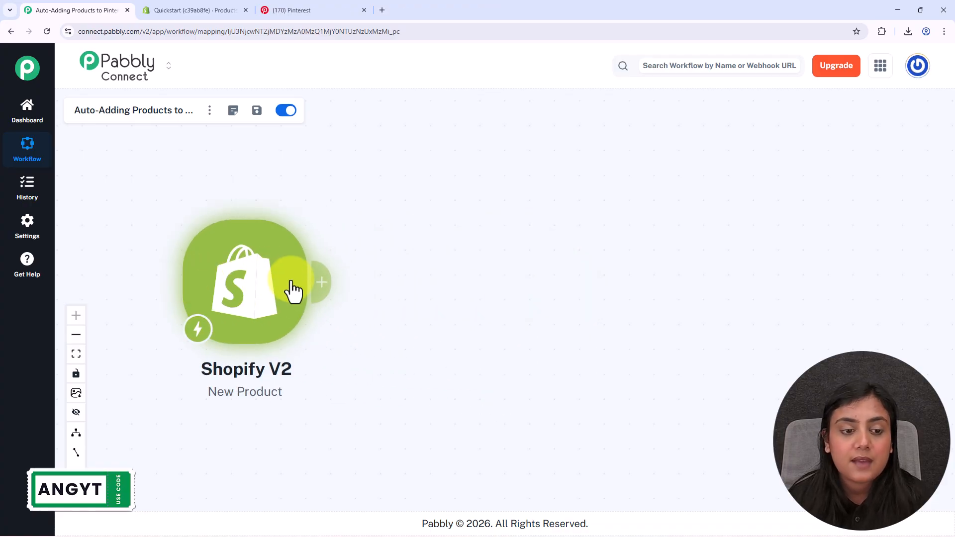
View the Moon & Metal board on Pinterest, and add an action with Pinterest as its app after the Shopify V2 trigger.
left_click(342, 3)
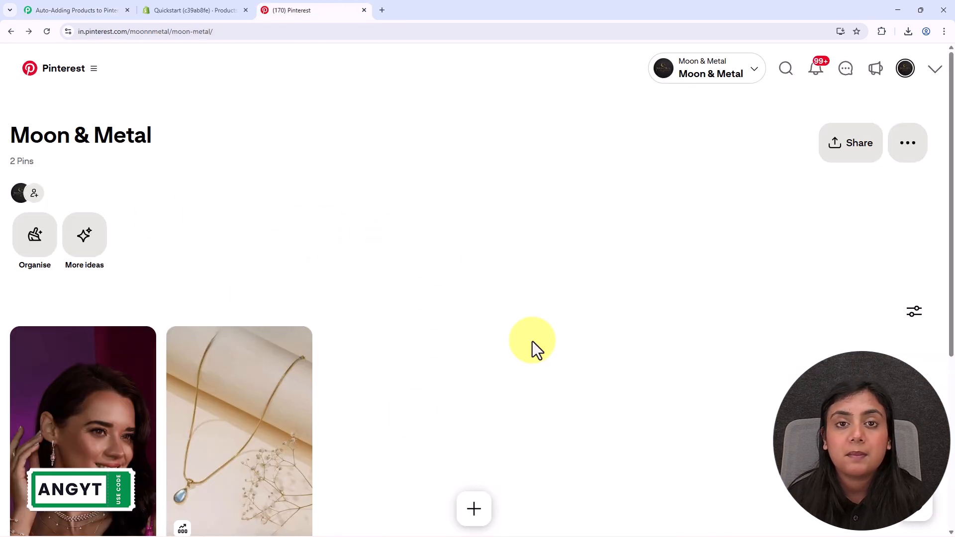
left_click(80, 8)
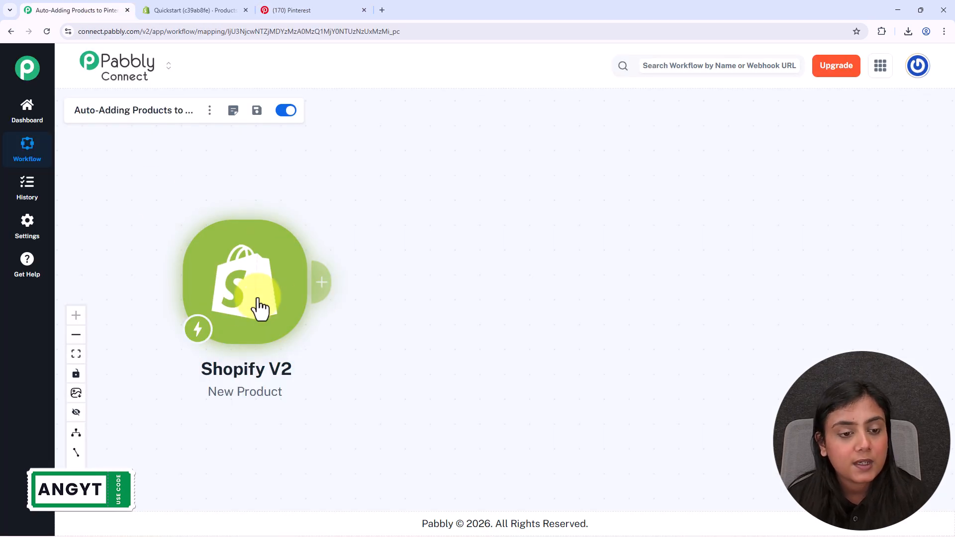
left_click(319, 298)
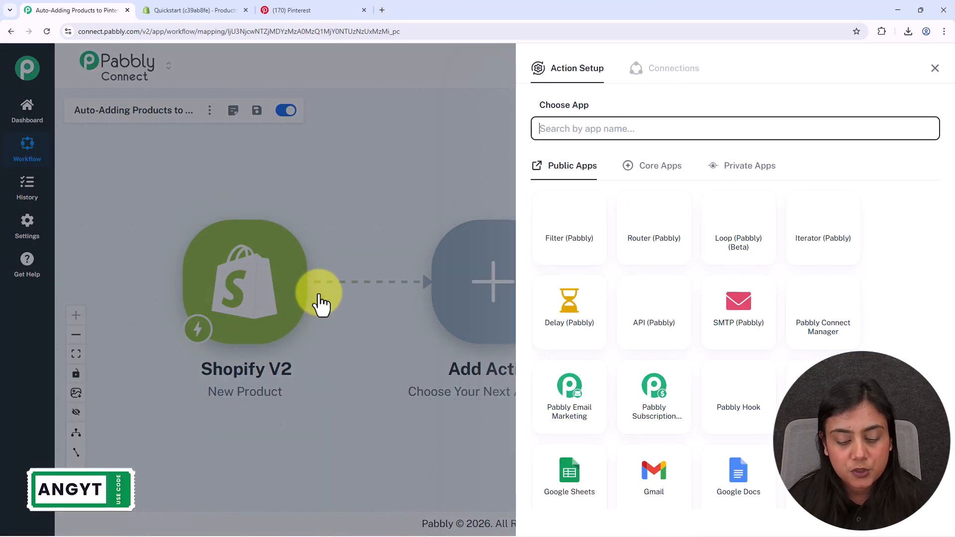
type("Pin")
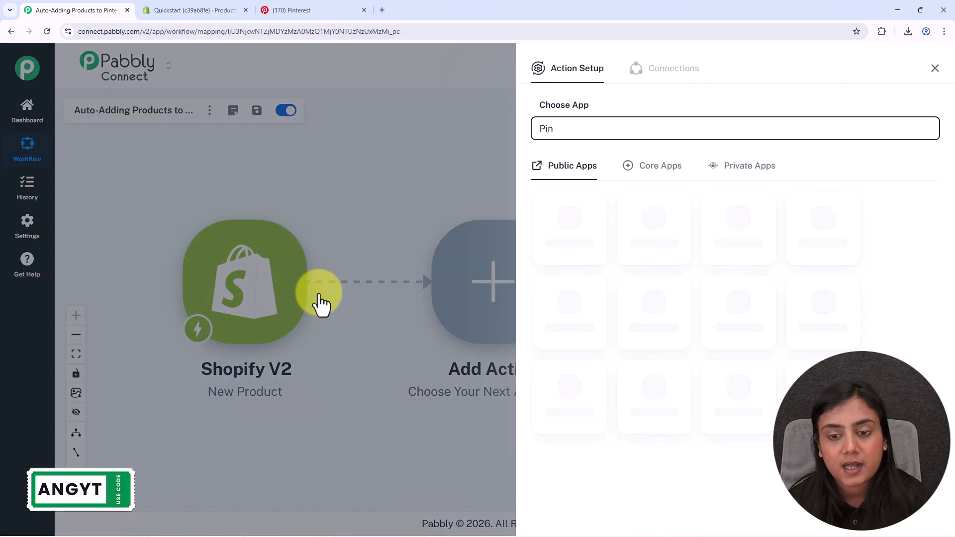
left_click(821, 304)
Set the Pinterest action's event to Create Pin and authorize a new Pinterest connection with account access.
left_click(620, 182)
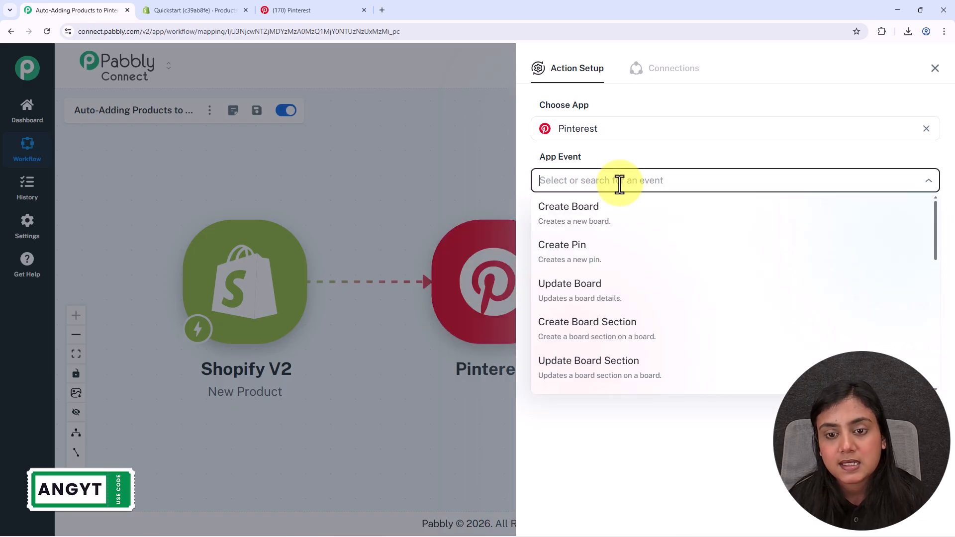
left_click(597, 246)
left_click(560, 222)
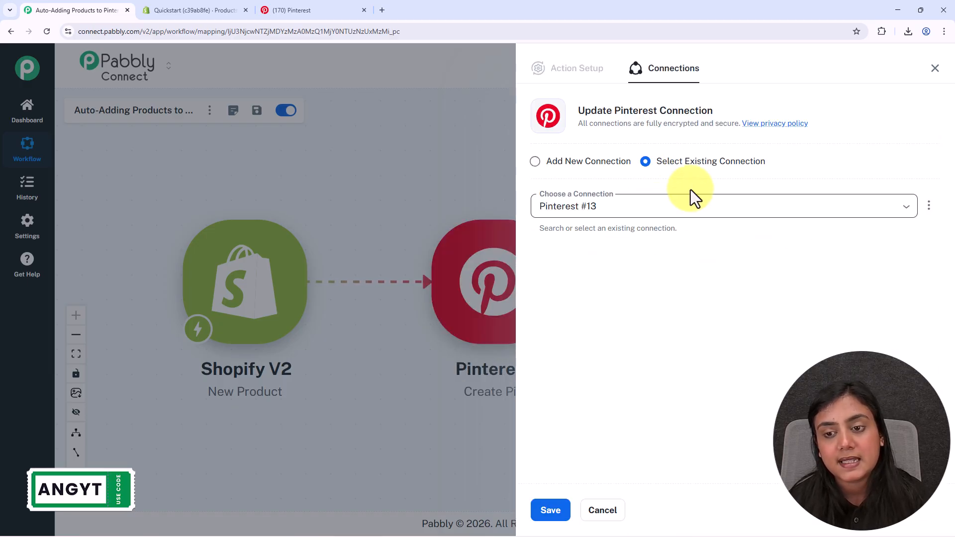
left_click(558, 164)
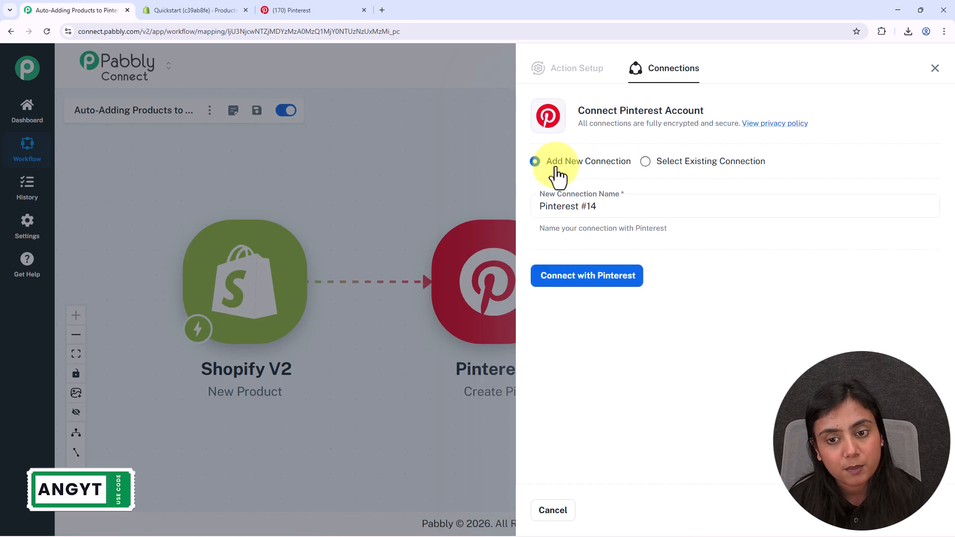
left_click(629, 276)
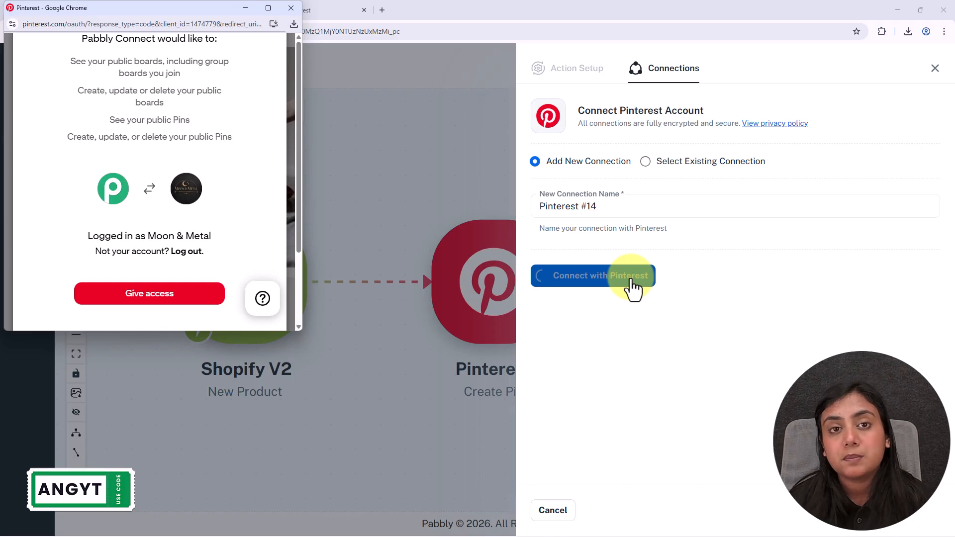
left_click(163, 300)
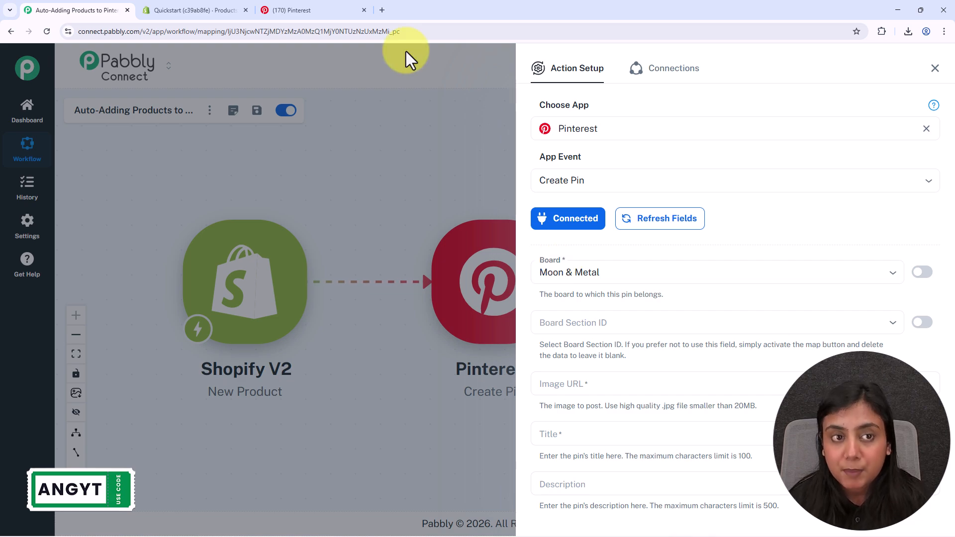
Check the Moon & Metal board on Pinterest, and return to Pabbly Connect to review the pin's board and board section settings.
left_click(299, 9)
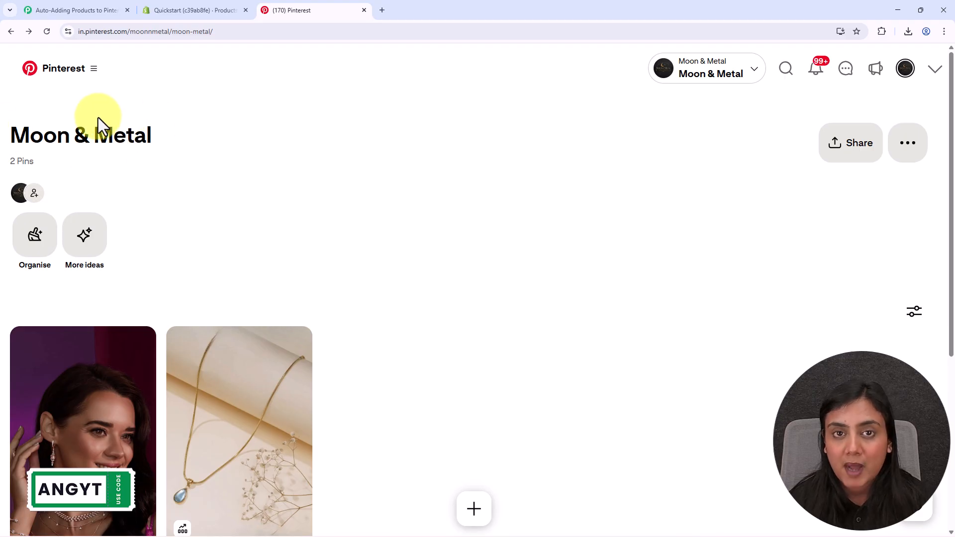
left_click(53, 8)
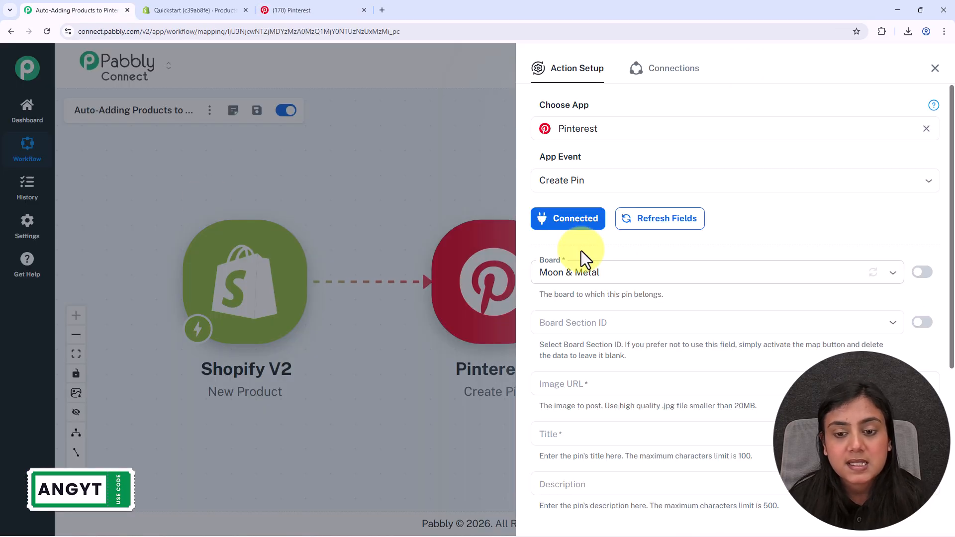
scroll(607, 273, "down", 2)
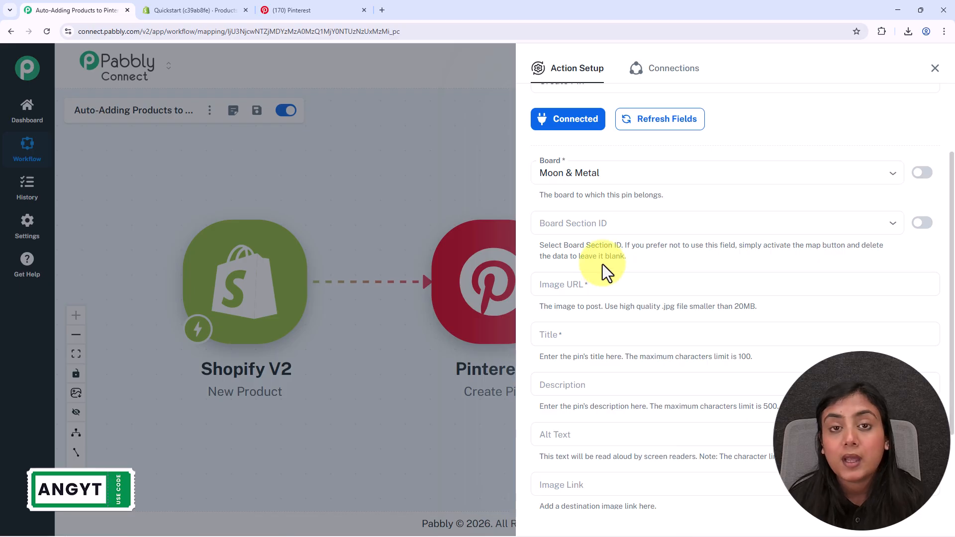
left_click(590, 228)
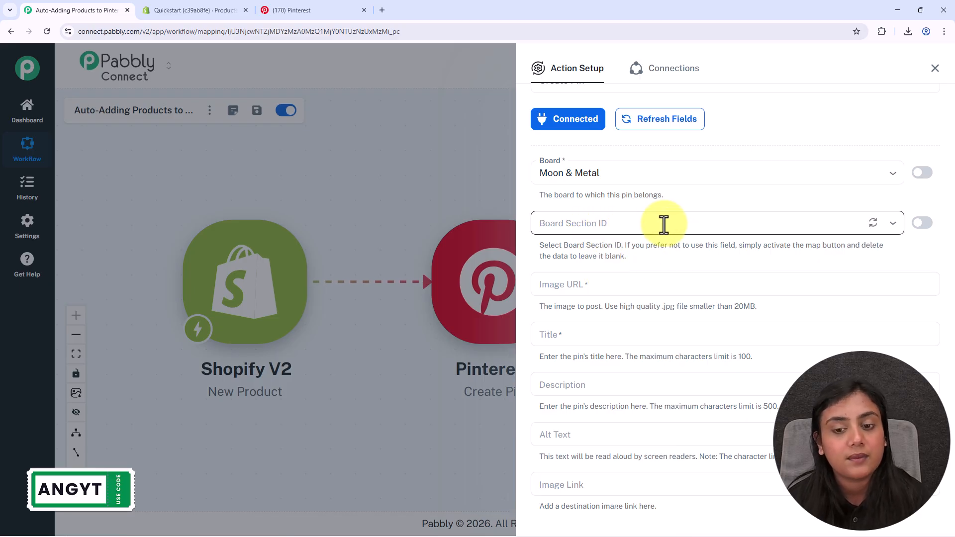
Map the pin's Image URL to the image src value from the Shopify V2 New Product step.
scroll(664, 224, "down", 1)
left_click(592, 234)
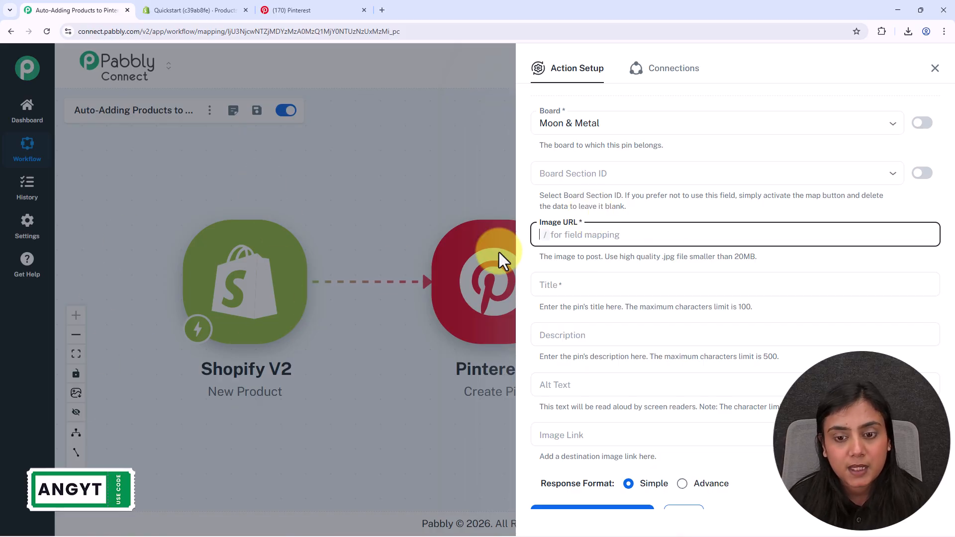
type("/")
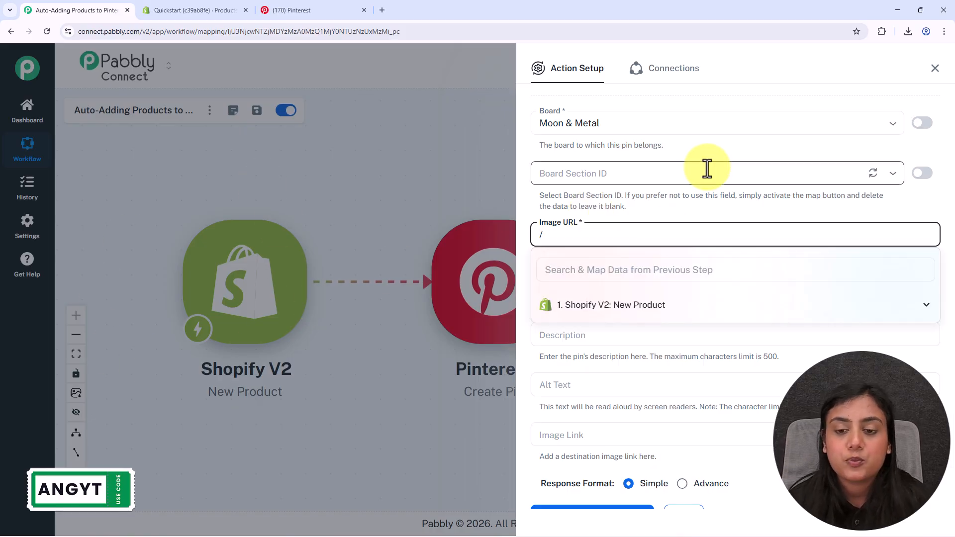
left_click(667, 305)
left_click(665, 273)
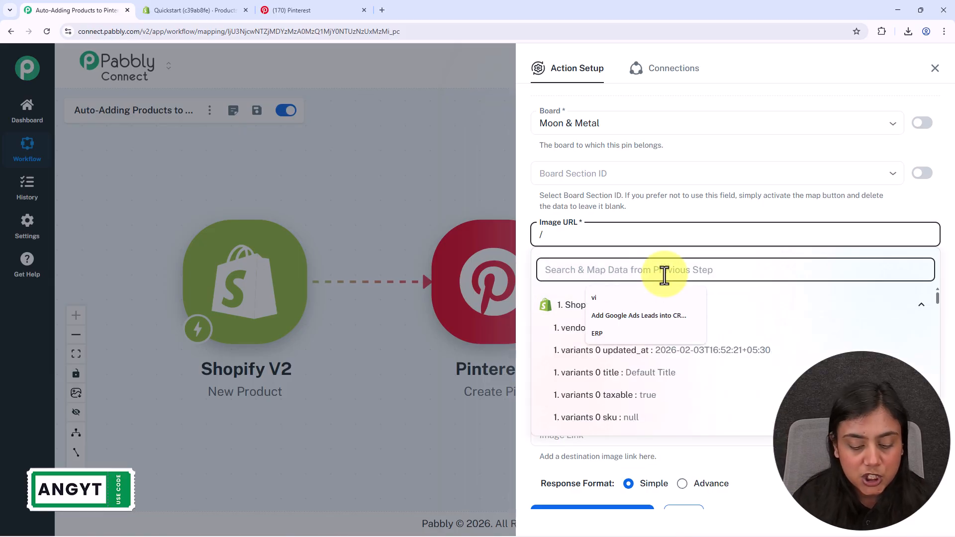
type("image")
scroll(667, 381, "down", 6)
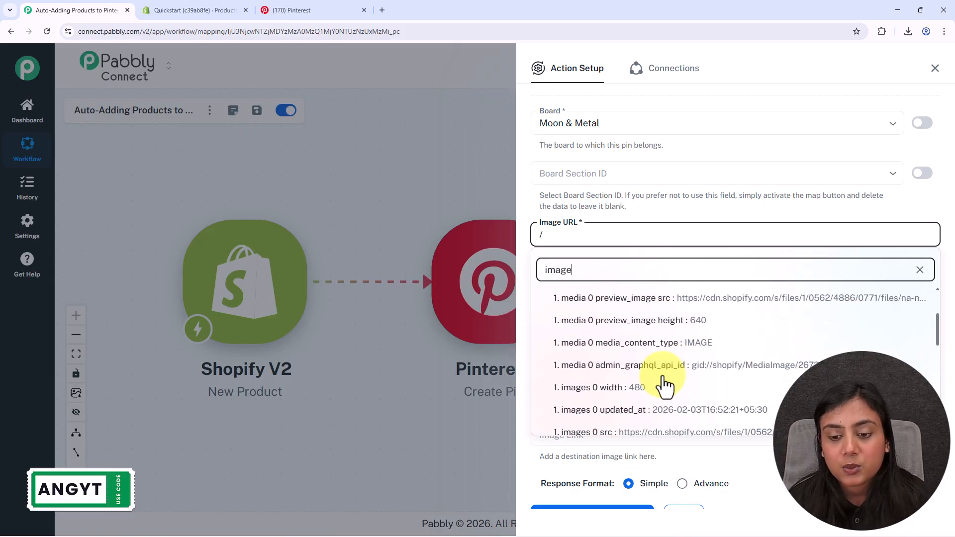
scroll(666, 386, "down", 5)
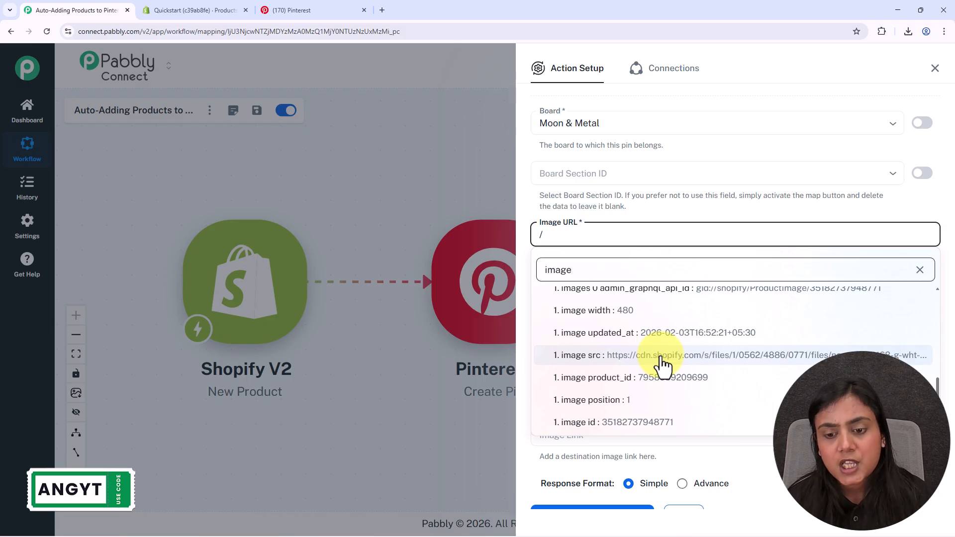
left_click(662, 356)
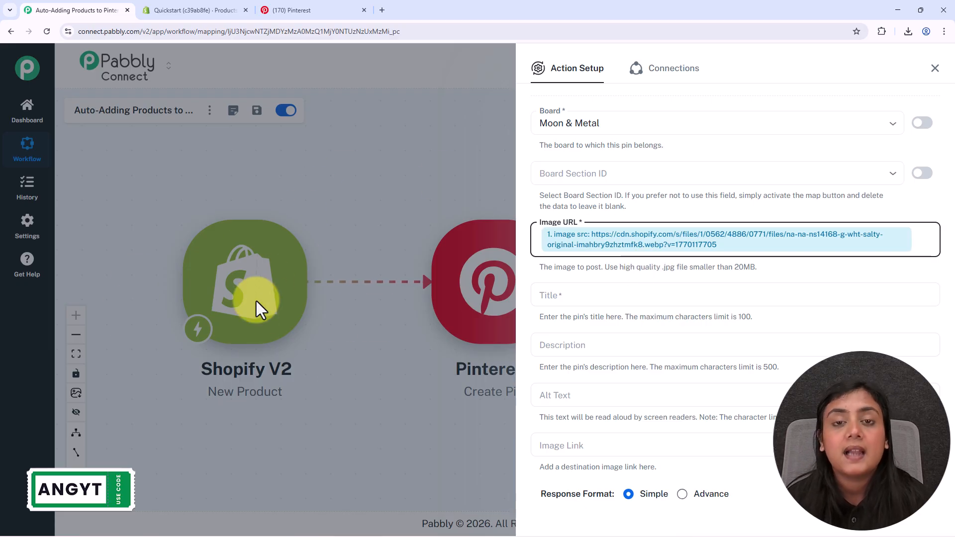
Map the pin's title to the Shopify product title and begin its description with "Link:".
left_click(614, 296)
type("/titl")
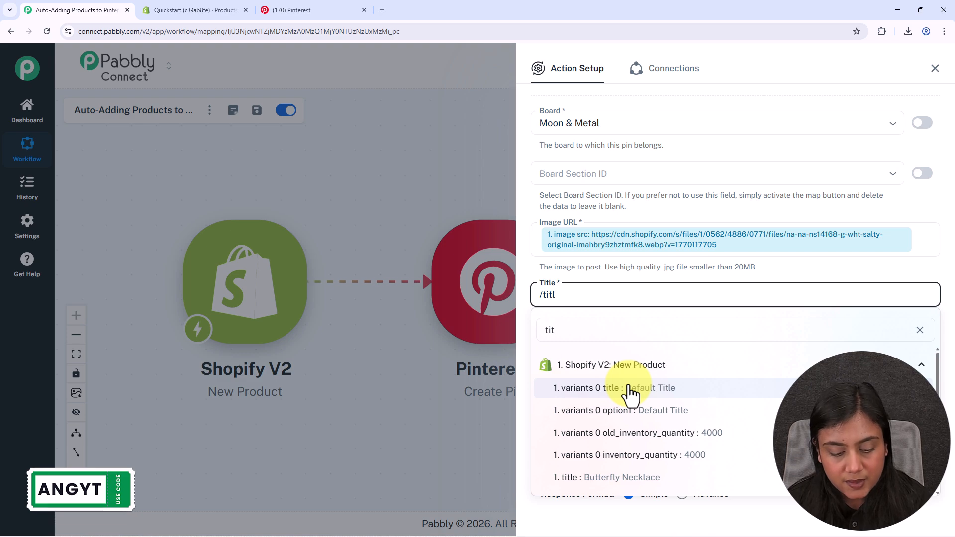
left_click(667, 448)
scroll(617, 329, "down", 2)
left_click(602, 280)
type("Link:")
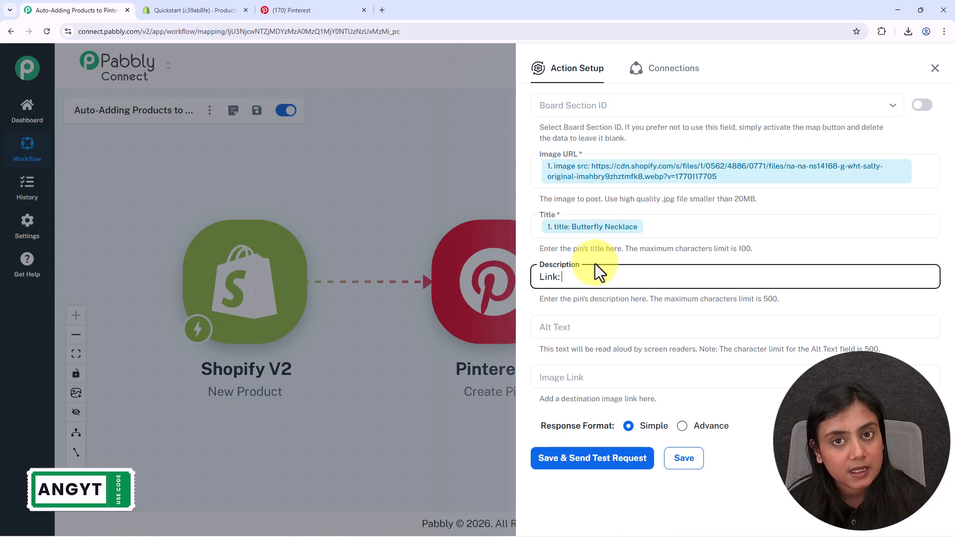
Copy the online store's web address from Shopify and add it after "Link:" in the pin's description in Pabbly Connect.
left_click(229, 8)
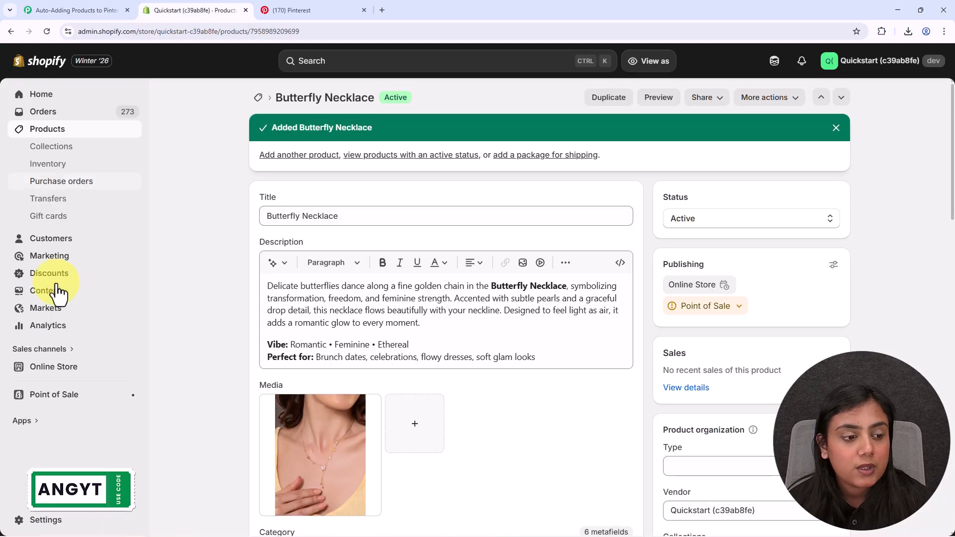
left_click(133, 371)
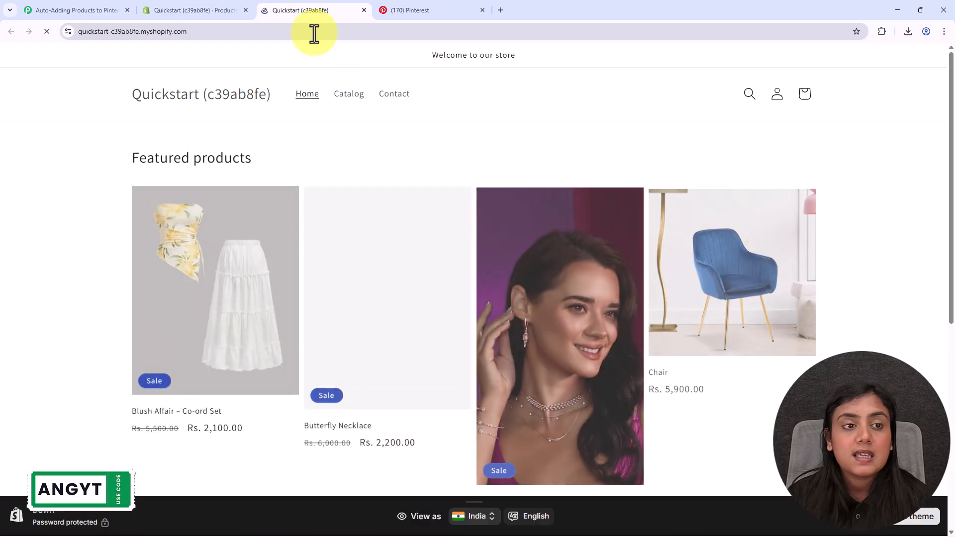
double_click(314, 33)
left_click(314, 33)
key("ctrl+c")
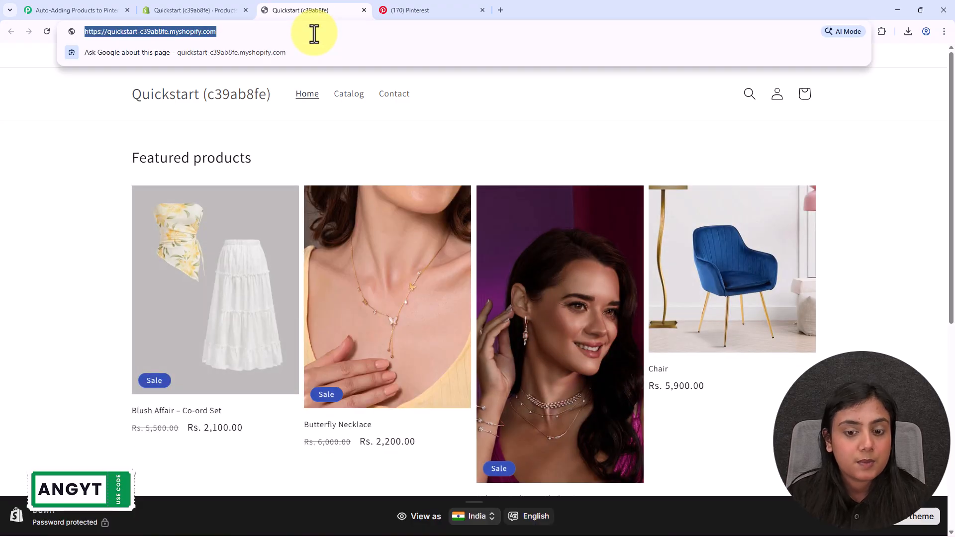
left_click(364, 9)
left_click(75, 10)
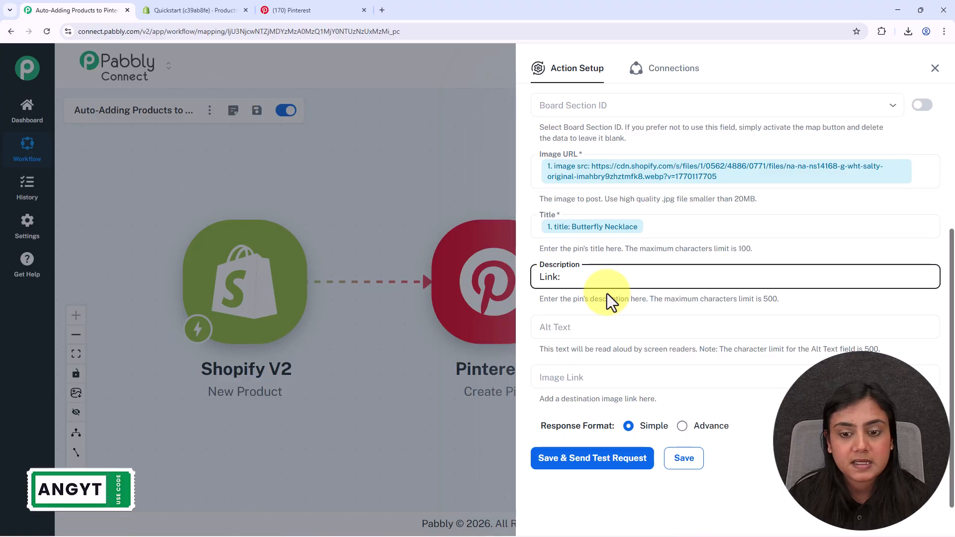
key("ctrl+v")
left_click(631, 311)
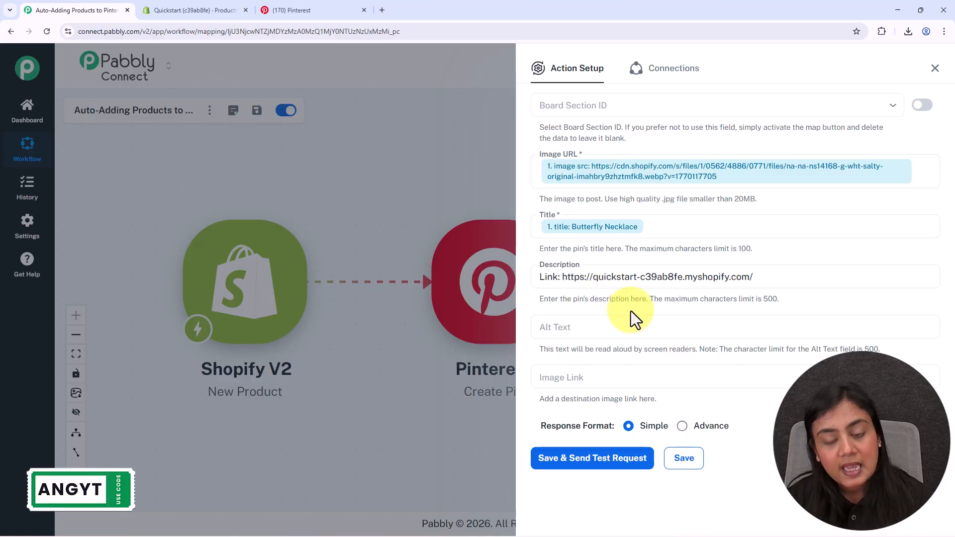
Leave the image link blank, save the Pinterest action with a test request, and view the received response.
left_click(563, 376)
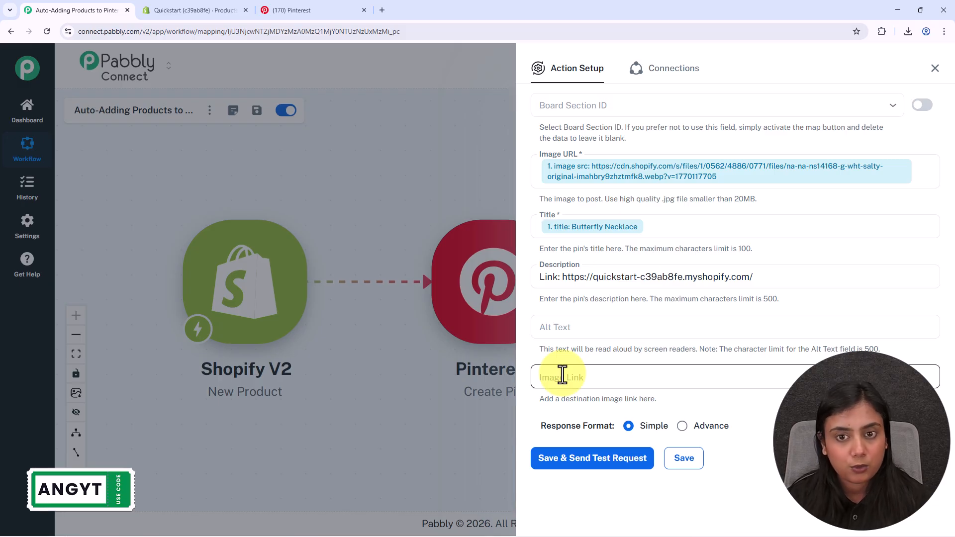
left_click(586, 462)
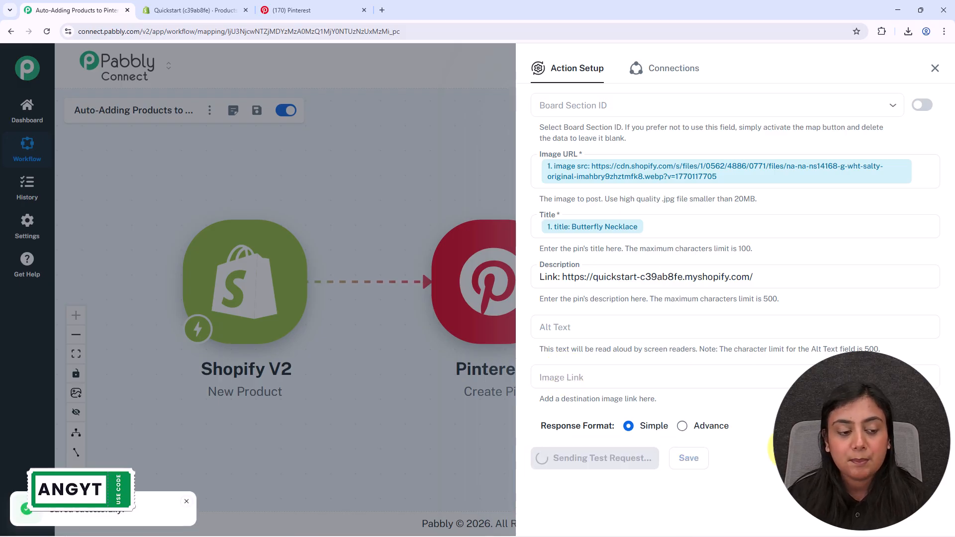
scroll(790, 271, "down", 1)
left_click(824, 294)
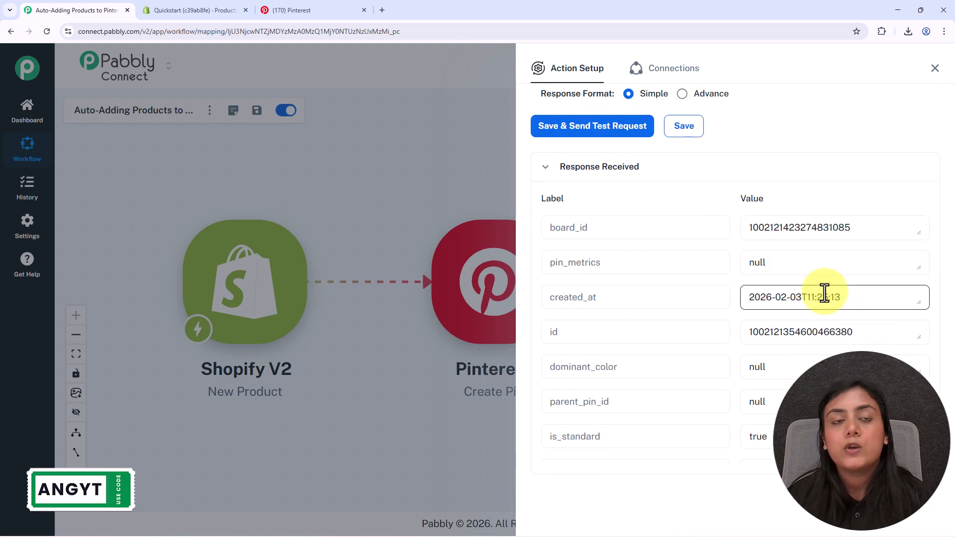
Reload the Moon & Metal board on Pinterest and examine the Butterfly Necklace pin's image, title and description.
left_click(300, 4)
left_click(41, 32)
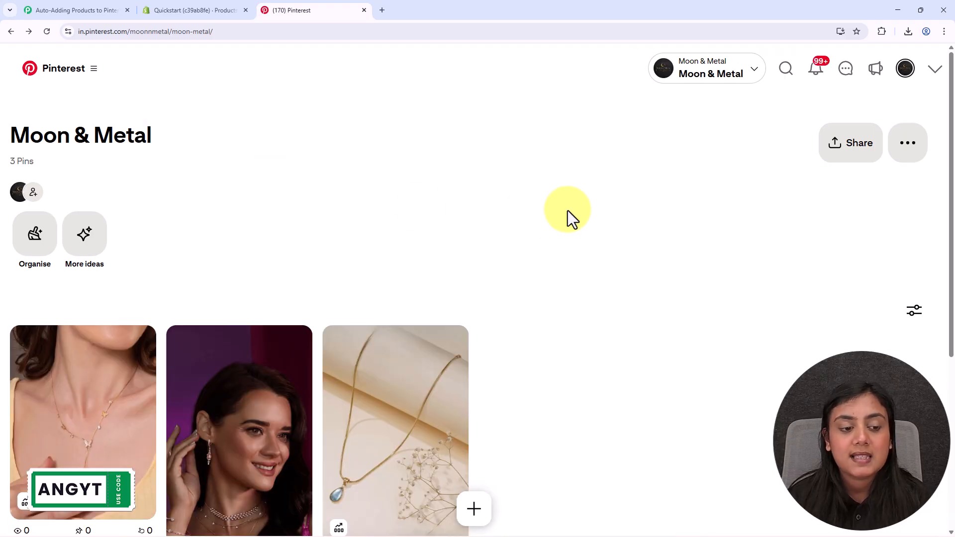
left_click(118, 375)
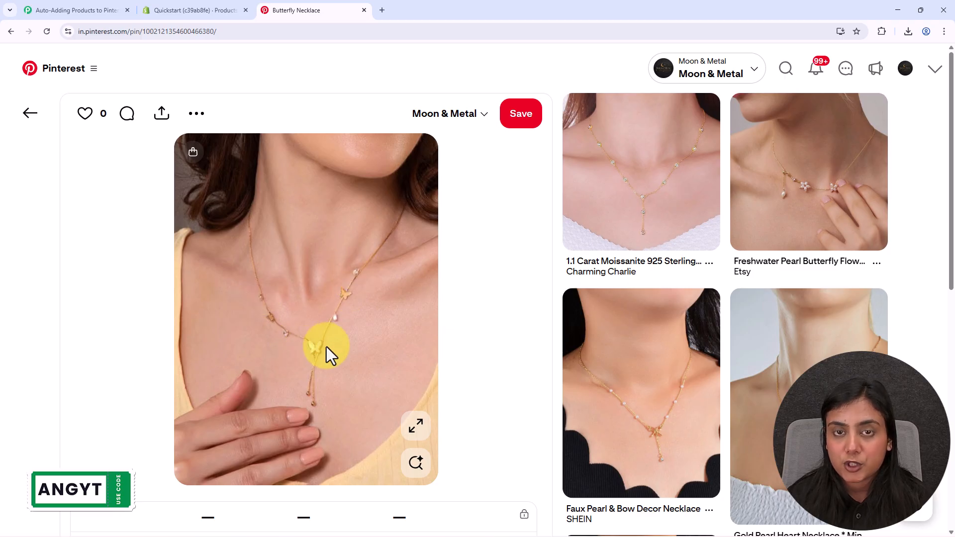
scroll(326, 347, "down", 5)
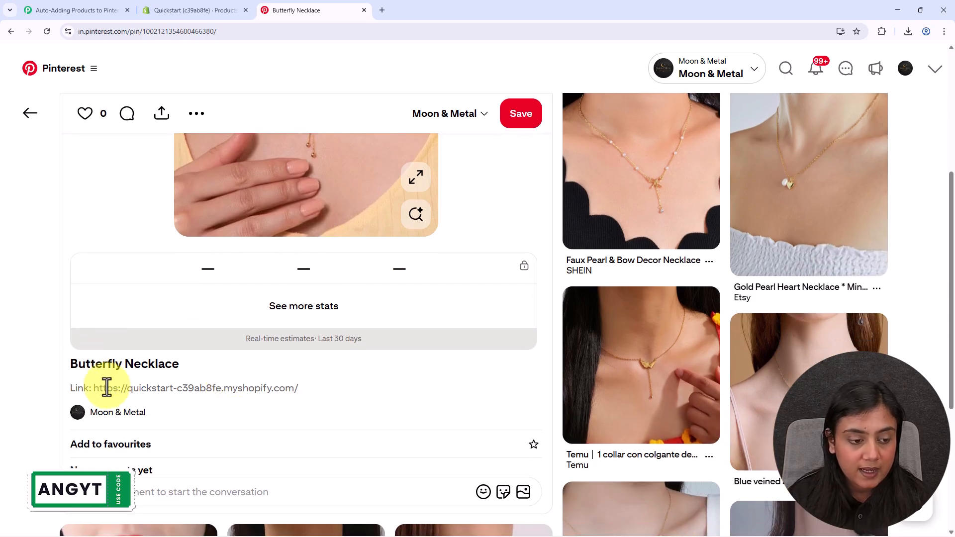
Open the store link from the pin's description in a new browser tab, view the Butterfly Necklace product page, and close it.
left_click_drag(94, 389, 408, 386)
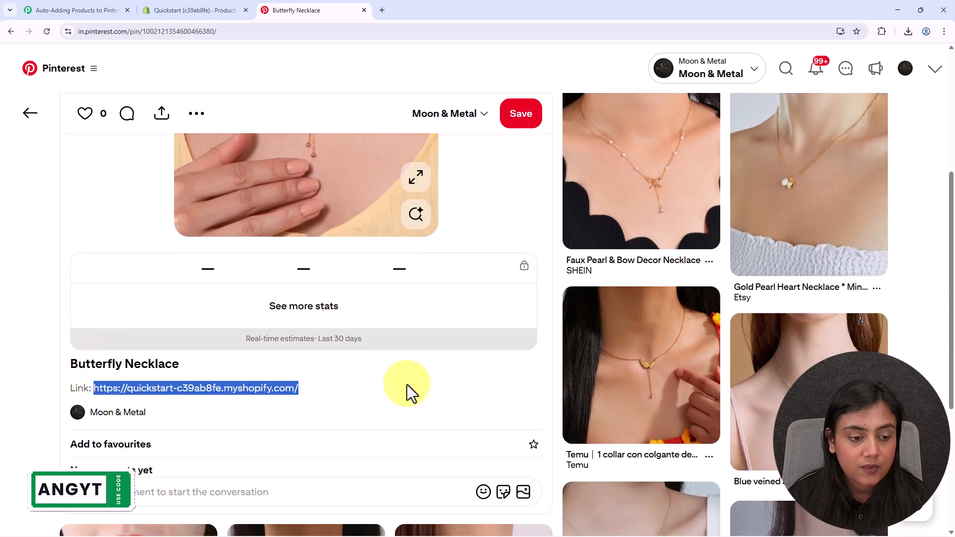
left_click(384, 9)
key("ctrl+v")
key("Return")
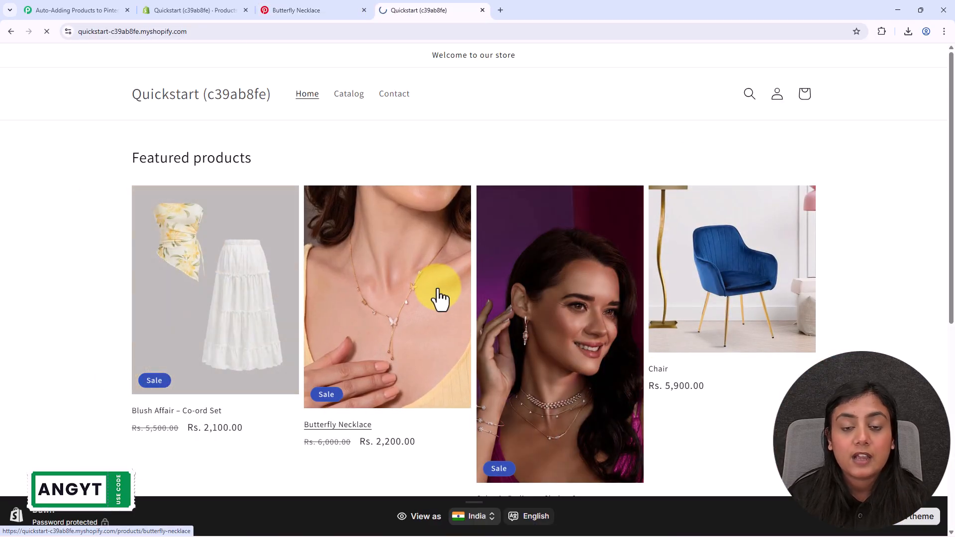
left_click(439, 298)
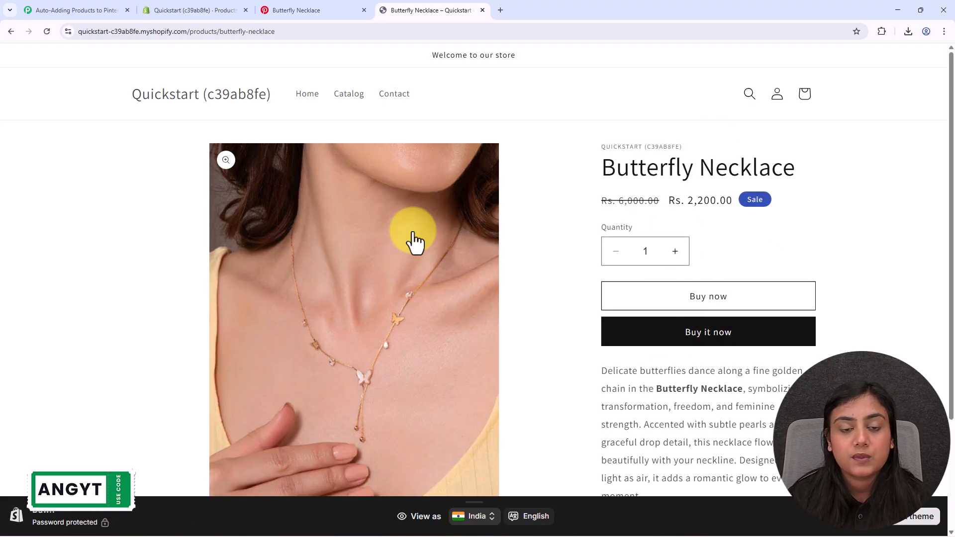
left_click(482, 11)
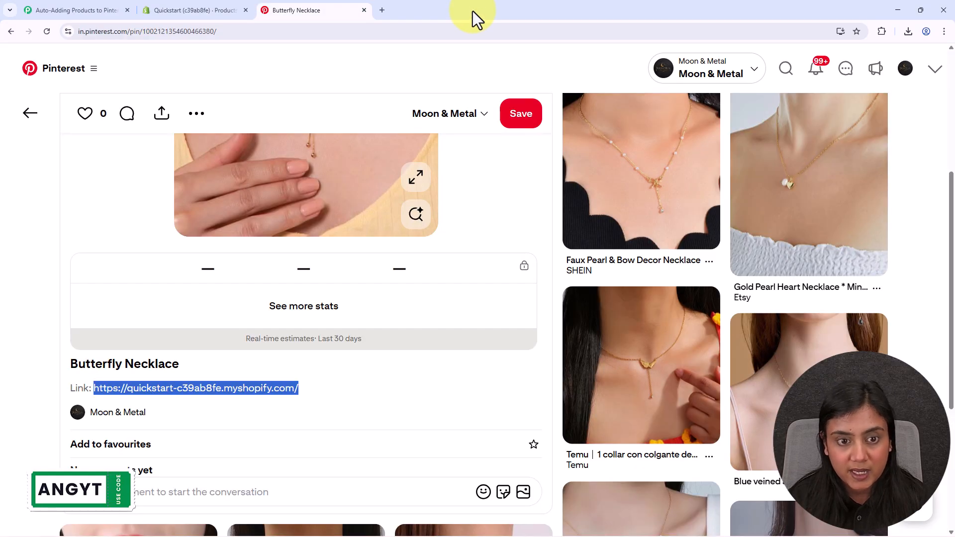
Return to the Pabbly Connect workflow and close the Pinterest action setup.
scroll(532, 210, "up", 5)
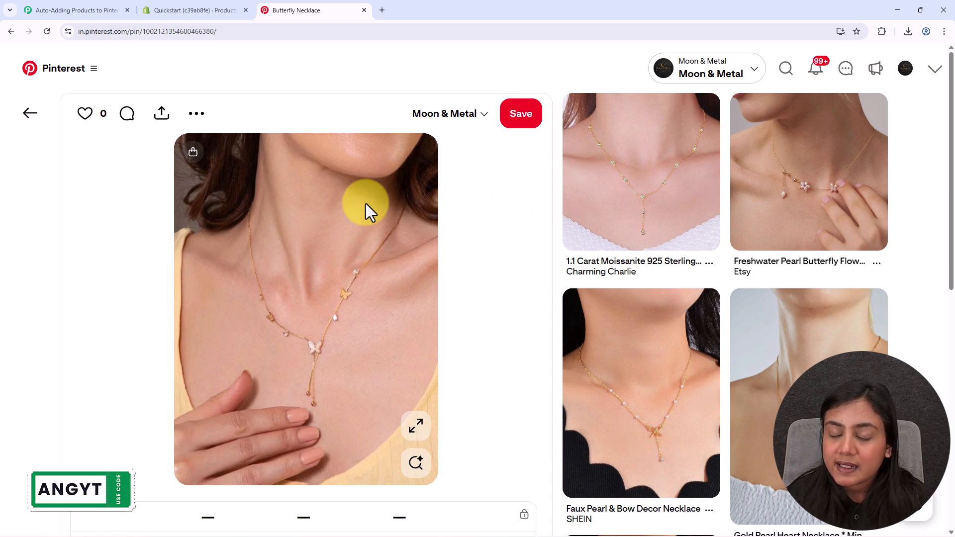
left_click(88, 10)
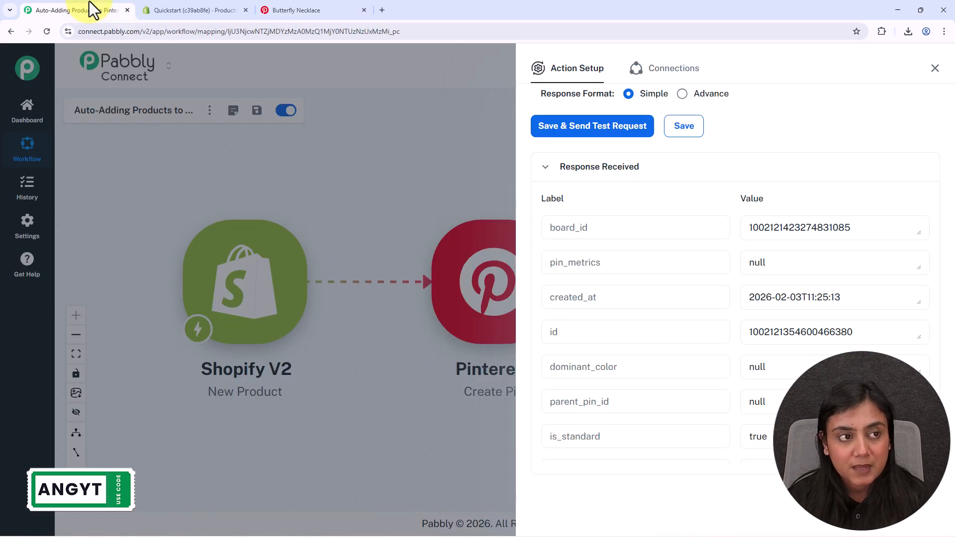
left_click(935, 68)
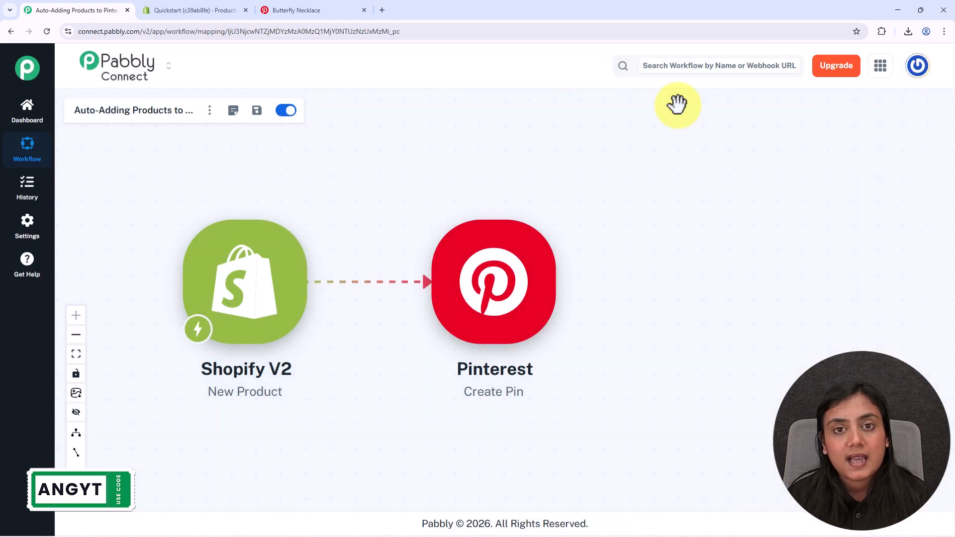